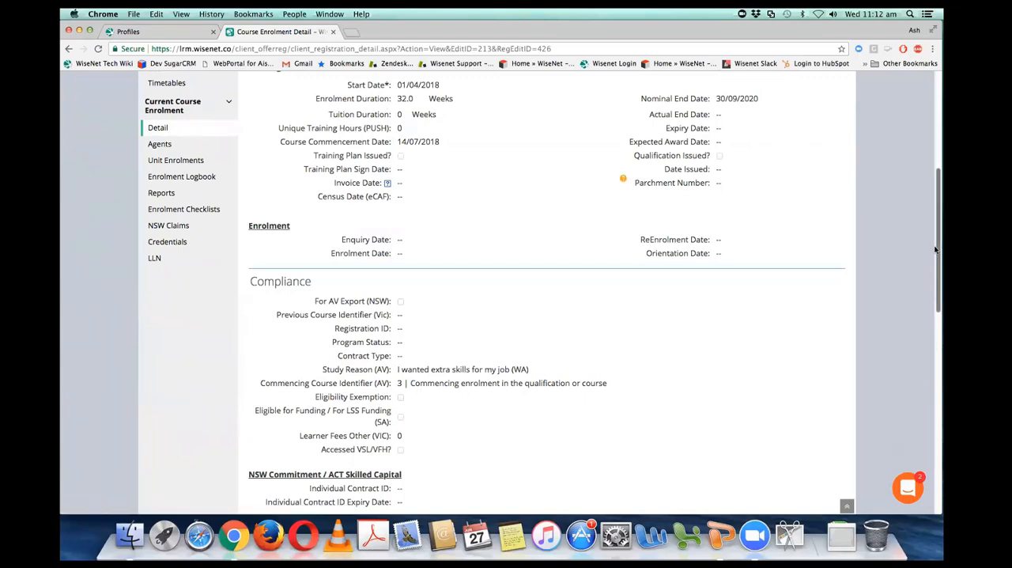
Step: Add an (Generic) AU Certificate with Transcript credential to the learner's course enrolment, save it and go to the Credential Register
left_click(191, 247)
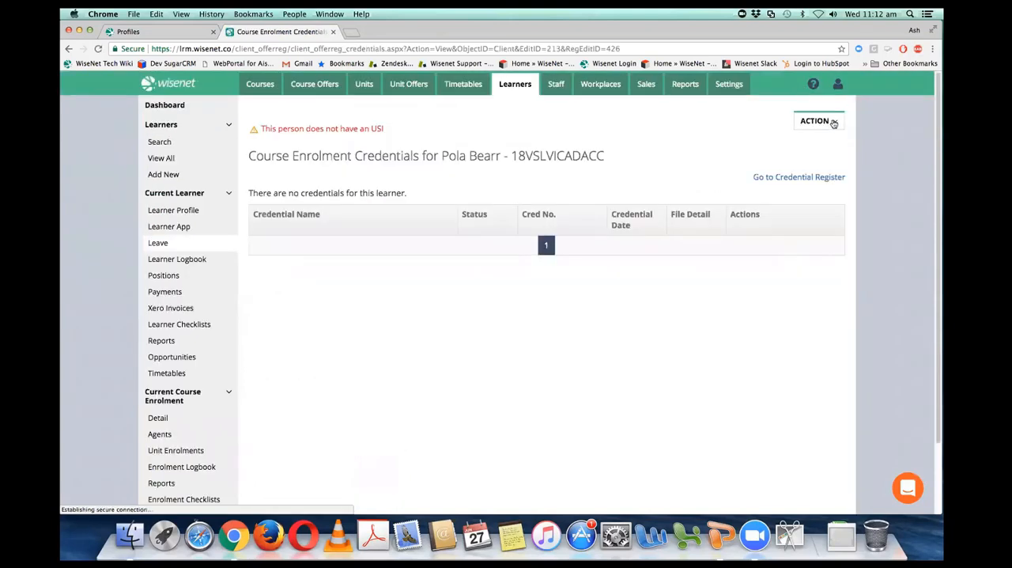
left_click(834, 123)
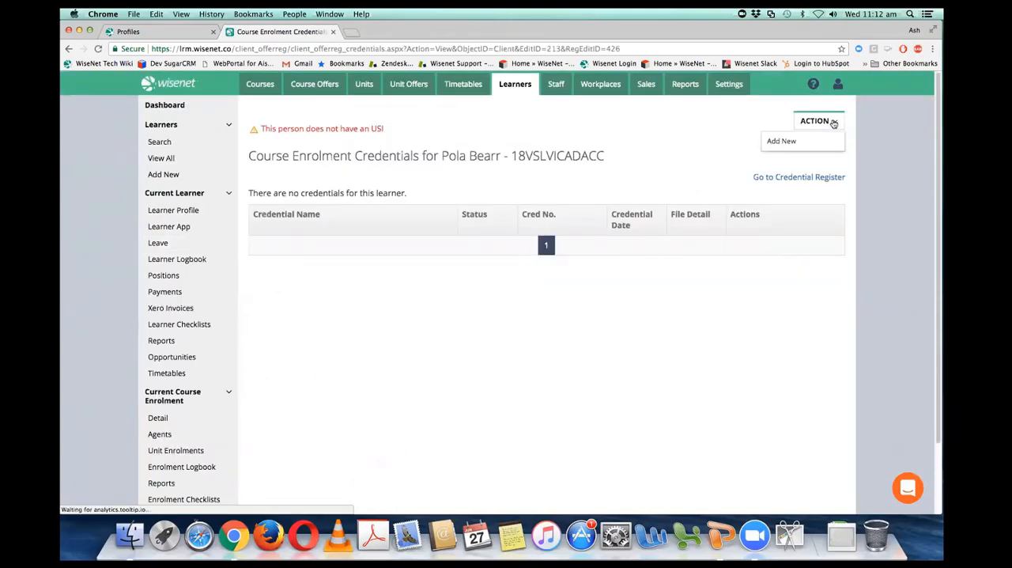
left_click(792, 142)
left_click(488, 253)
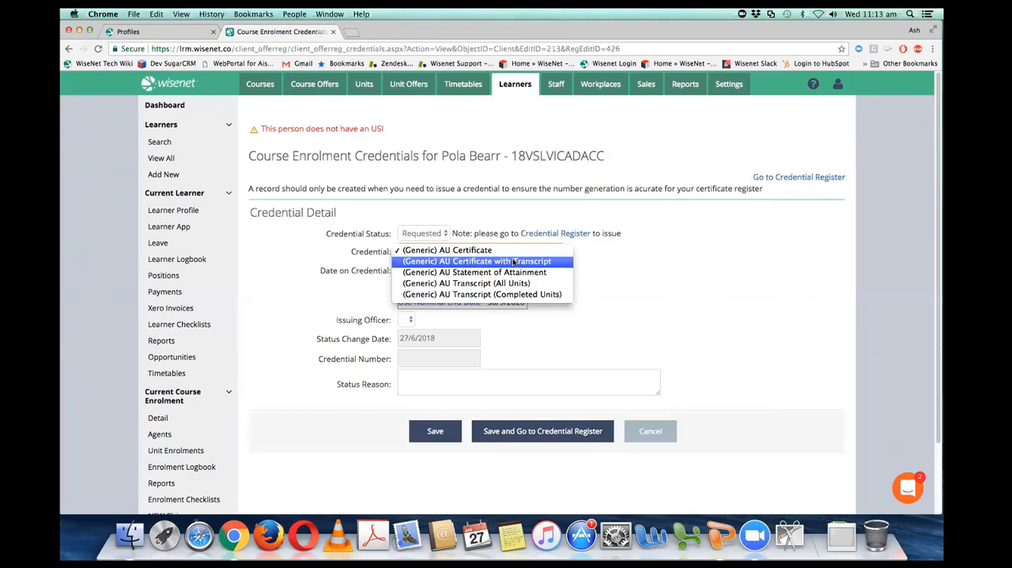
left_click(514, 262)
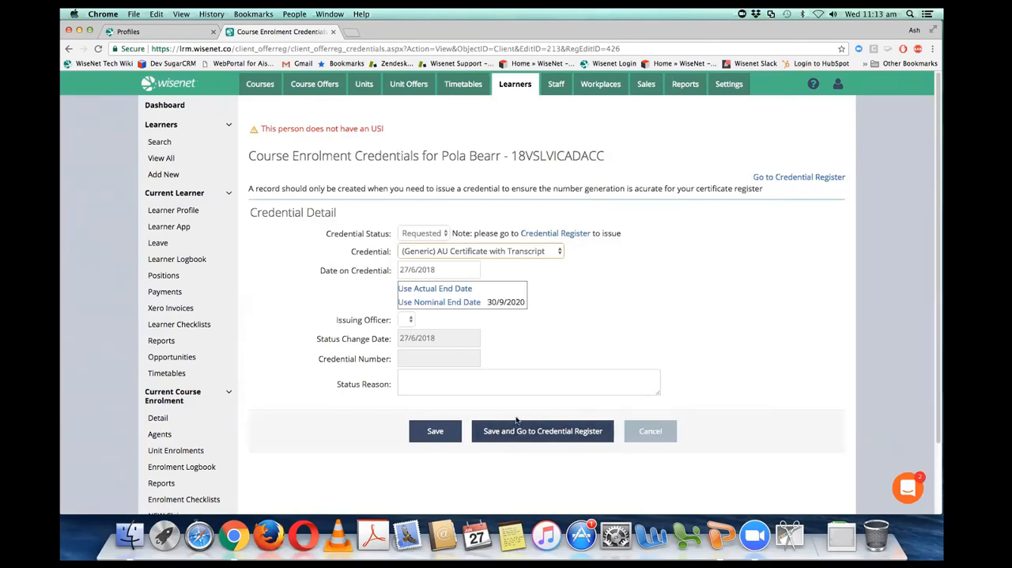
left_click(560, 432)
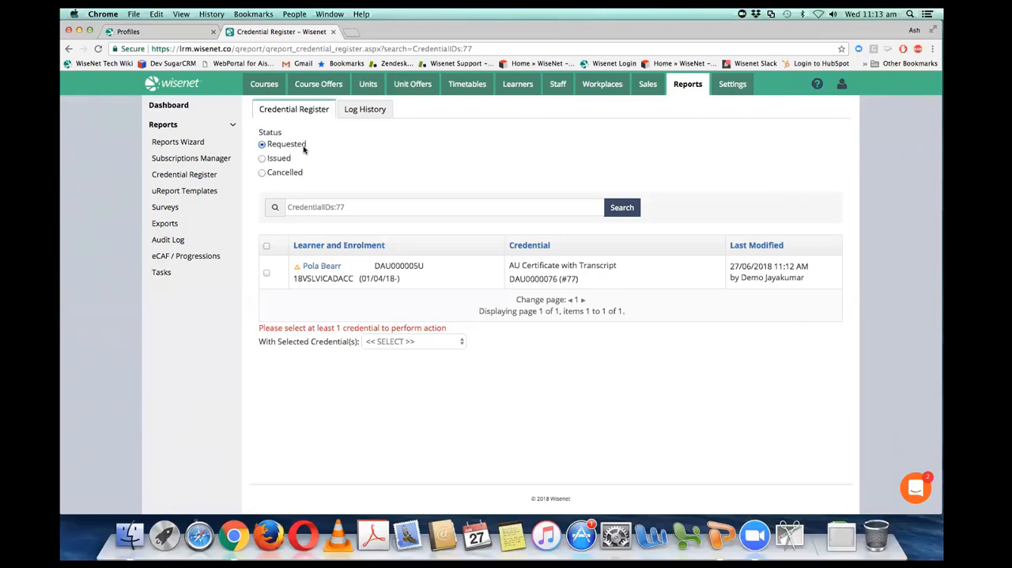
Step: Preview the requested AU Certificate with Transcript credential, download its generated PDF and open the file
left_click(266, 273)
left_click(441, 342)
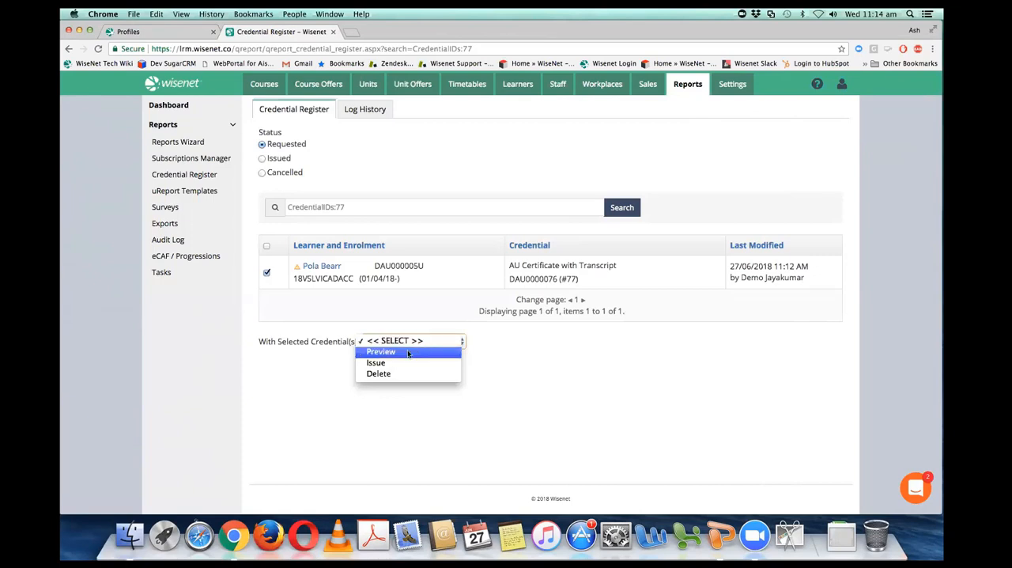
left_click(411, 352)
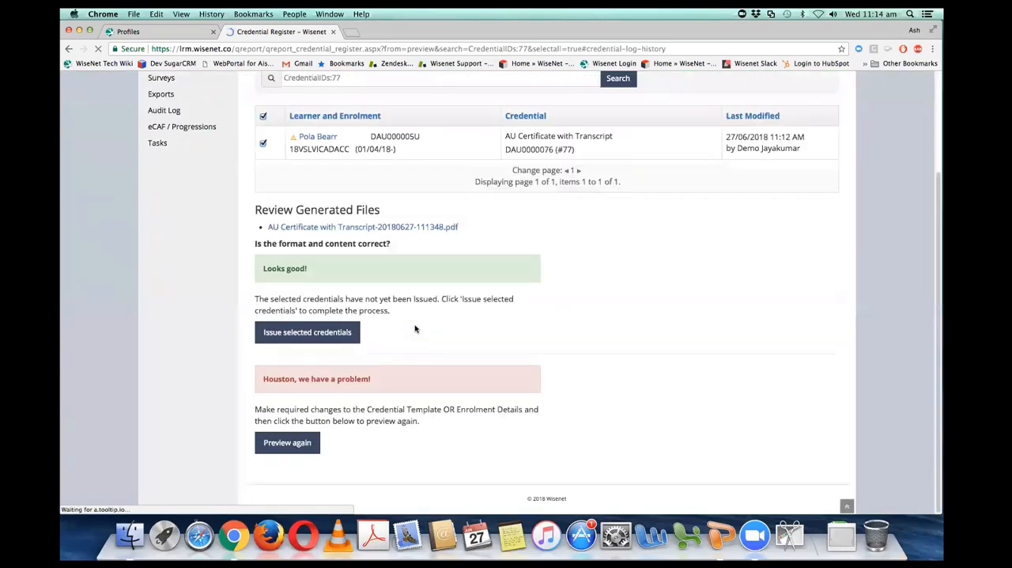
left_click(399, 229)
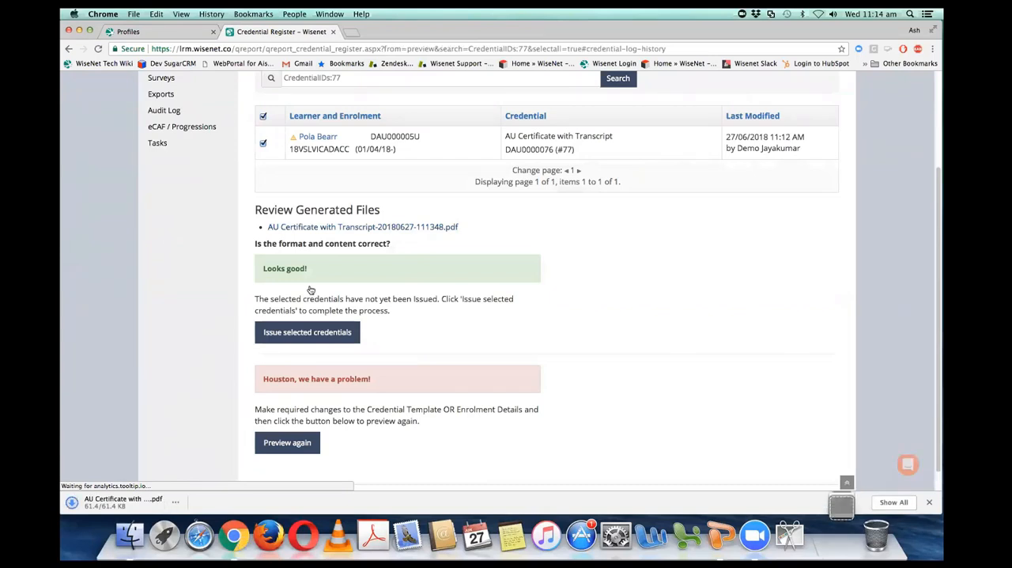
left_click(148, 499)
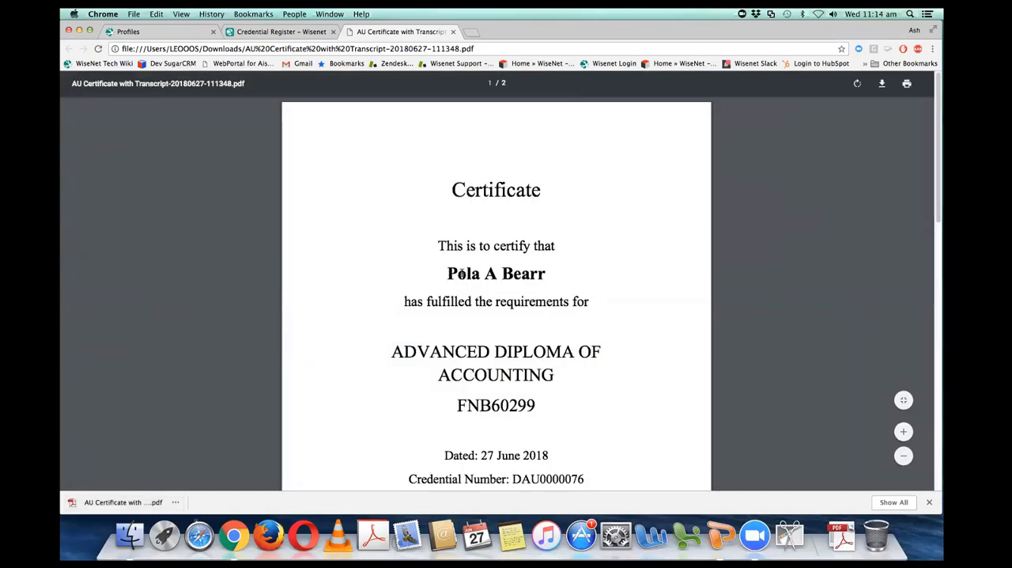
Step: Examine the PDF's learner name, qualification title and code, credential number, and the unit results on the transcript page
left_click_drag(448, 273, 547, 275)
left_click_drag(393, 352, 557, 378)
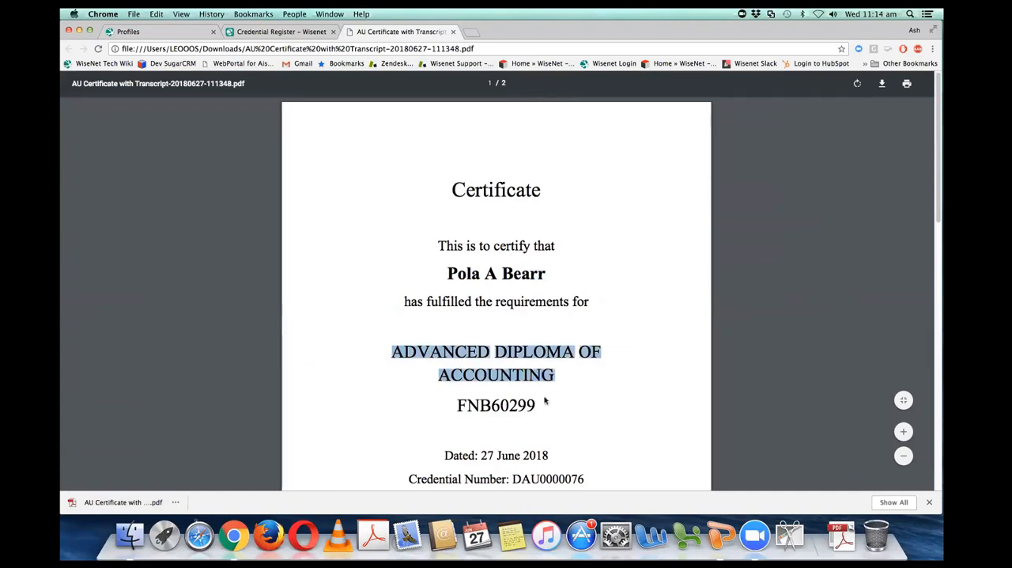
double_click(510, 403)
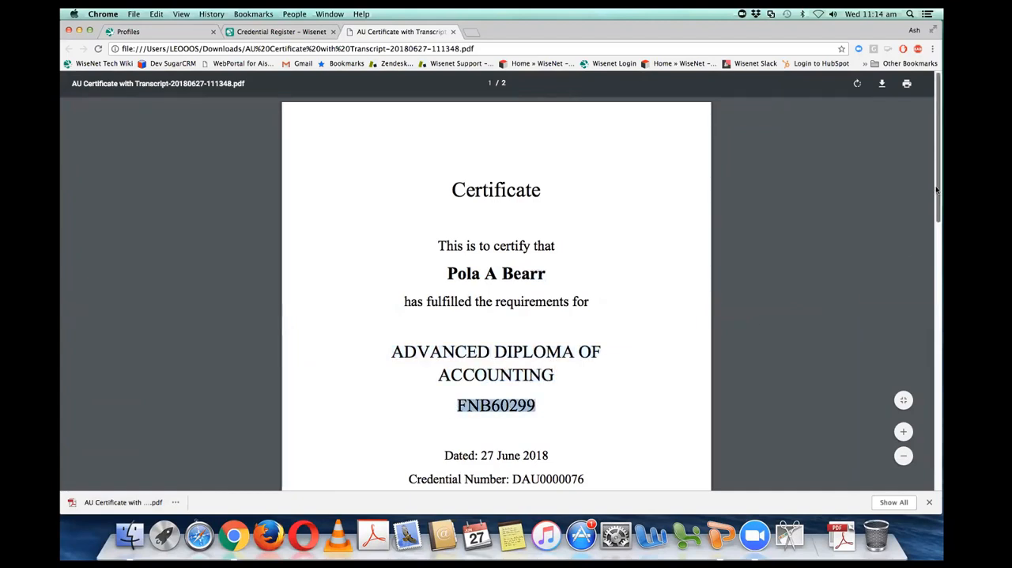
left_click_drag(938, 200, 934, 242)
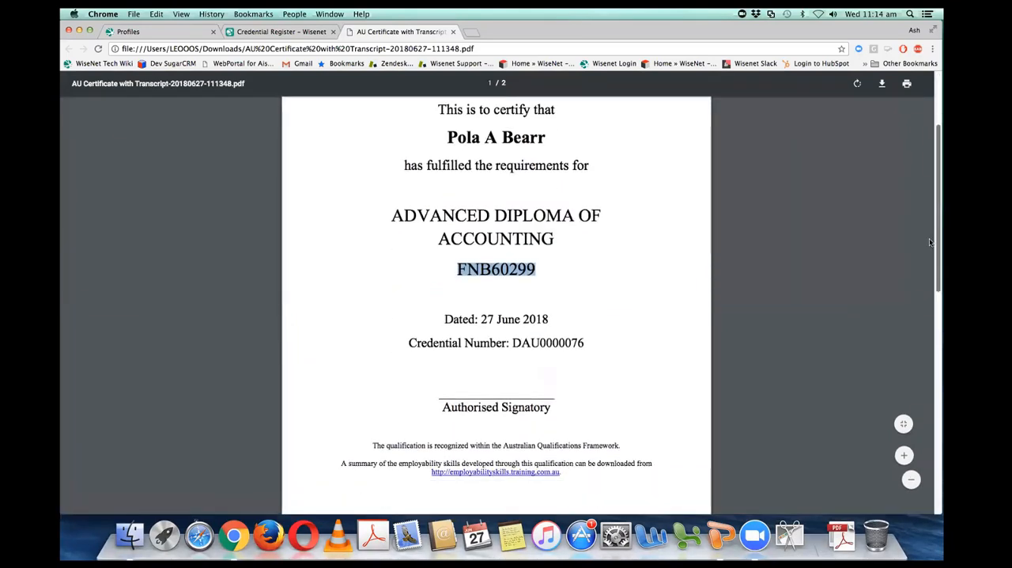
left_click_drag(515, 343, 584, 342)
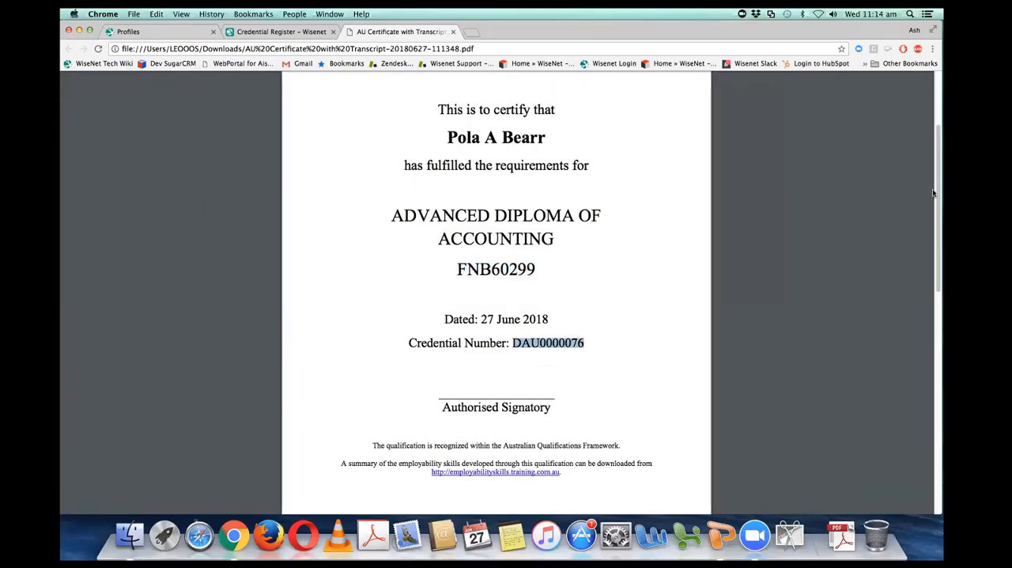
left_click_drag(937, 194, 893, 385)
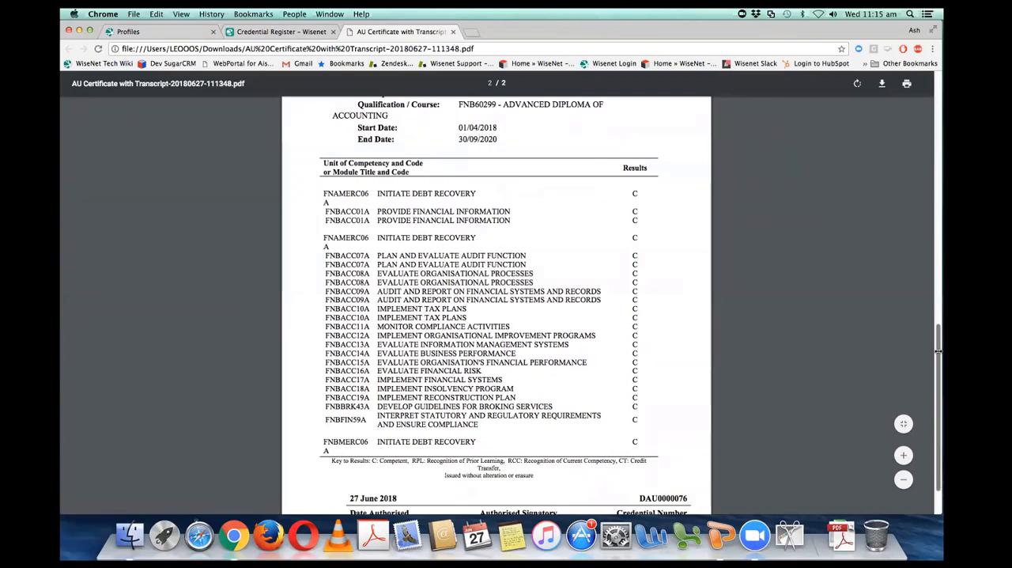
left_click_drag(938, 353, 925, 78)
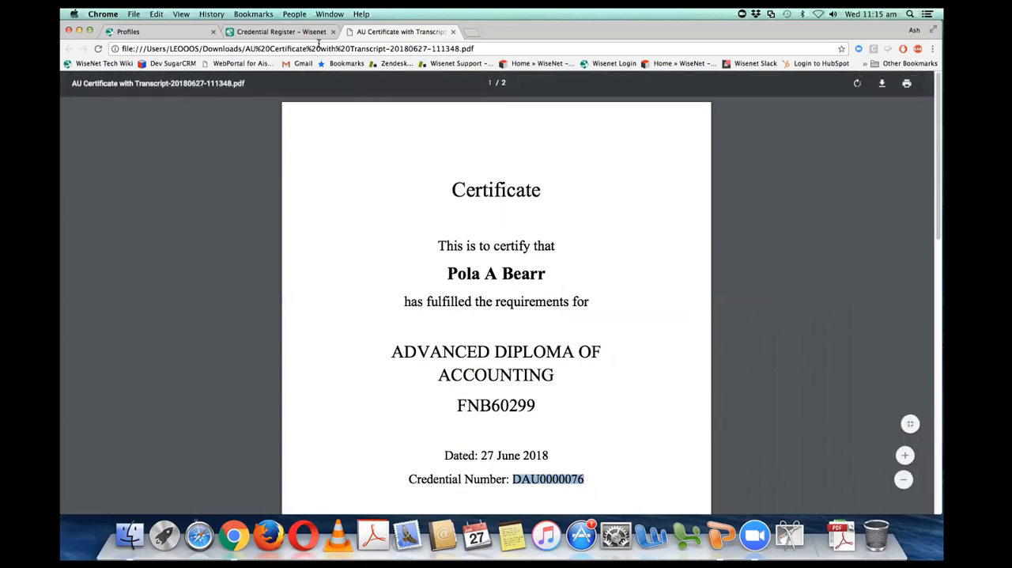
Step: Review in the Issue Credentials Wizard what issuing changes for a non-final and a final qualification, and cancel without issuing
left_click(286, 32)
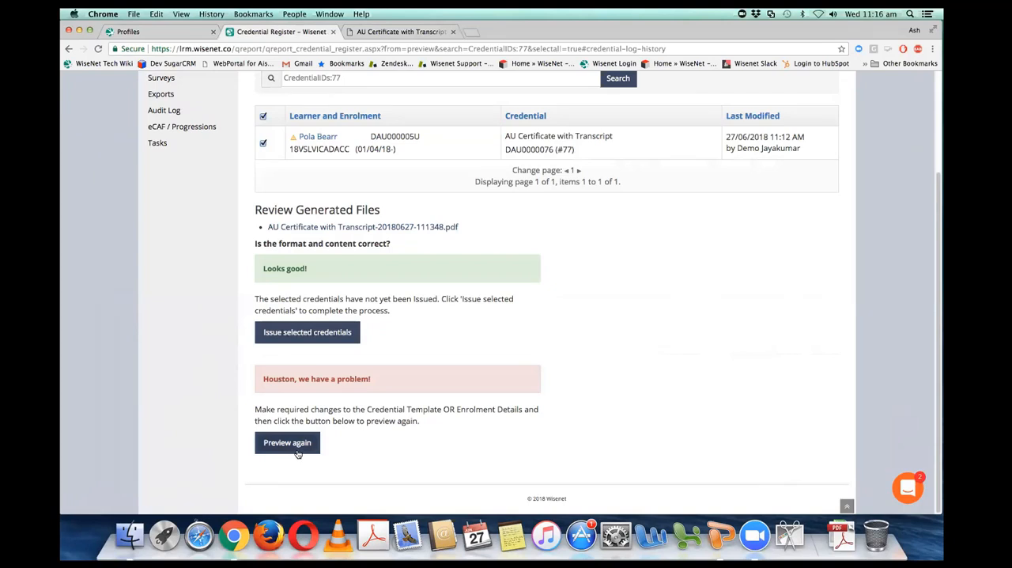
left_click(299, 333)
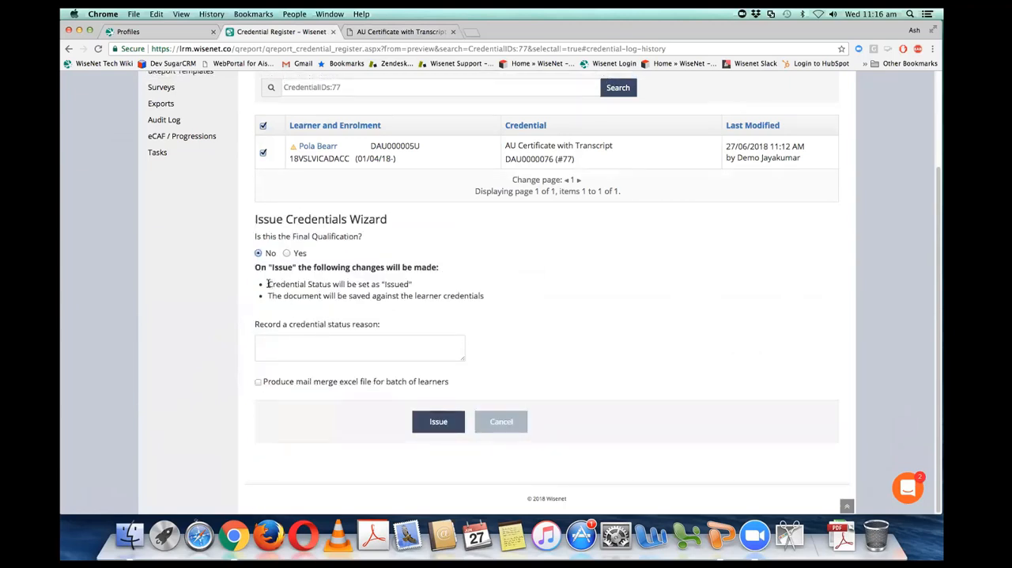
left_click_drag(268, 284, 525, 309)
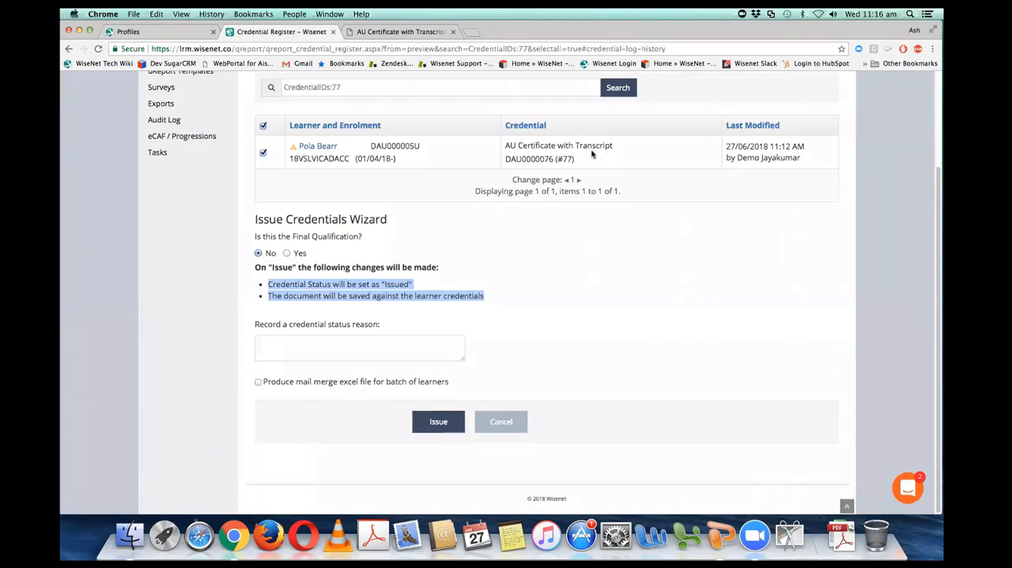
scroll(402, 277, "down", 1)
left_click(286, 243)
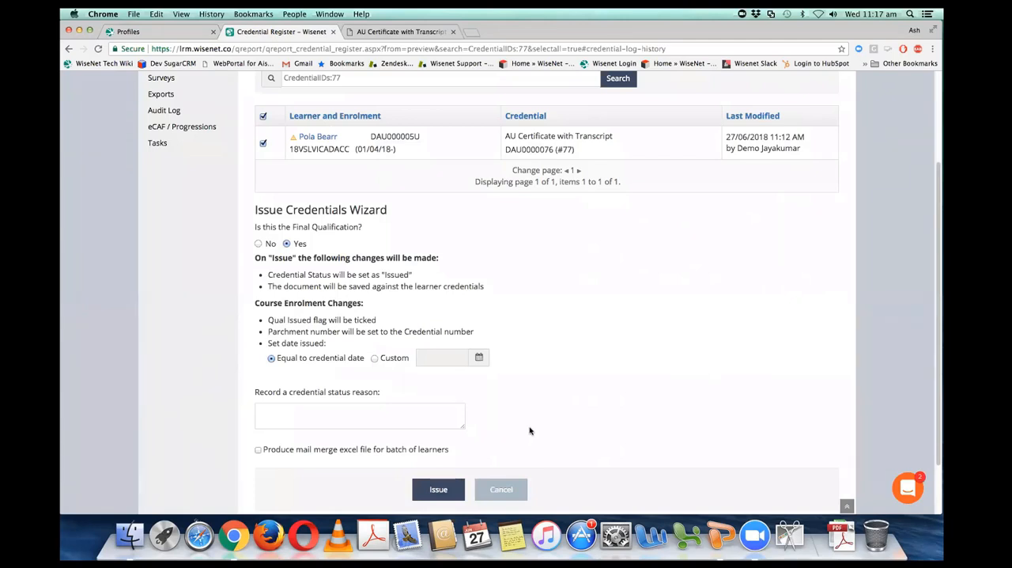
left_click(526, 489)
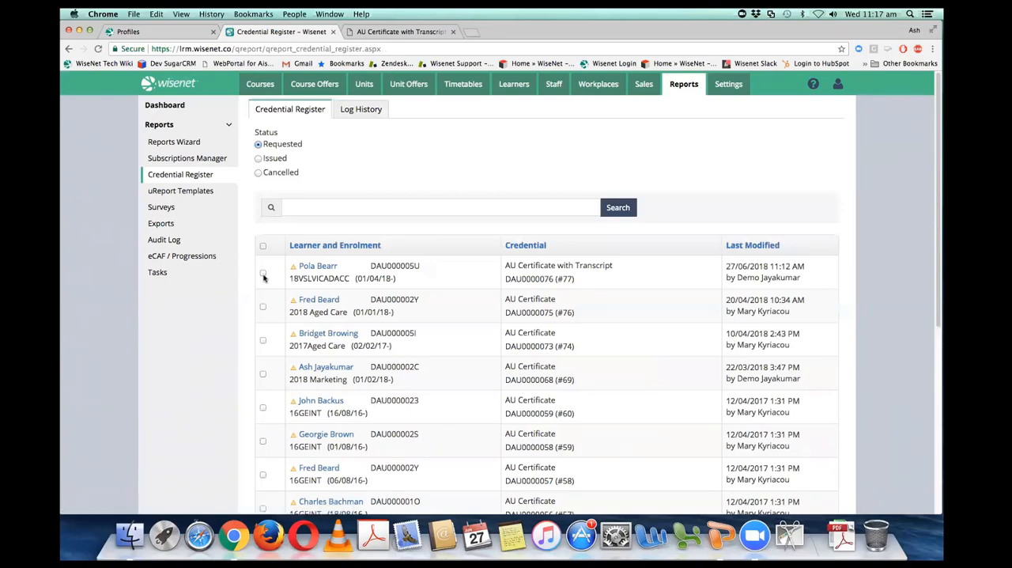
Step: Delete the requested AU Certificate with Transcript credential from the Credential Register and confirm the deletion
left_click(263, 273)
left_click_drag(938, 193, 937, 431)
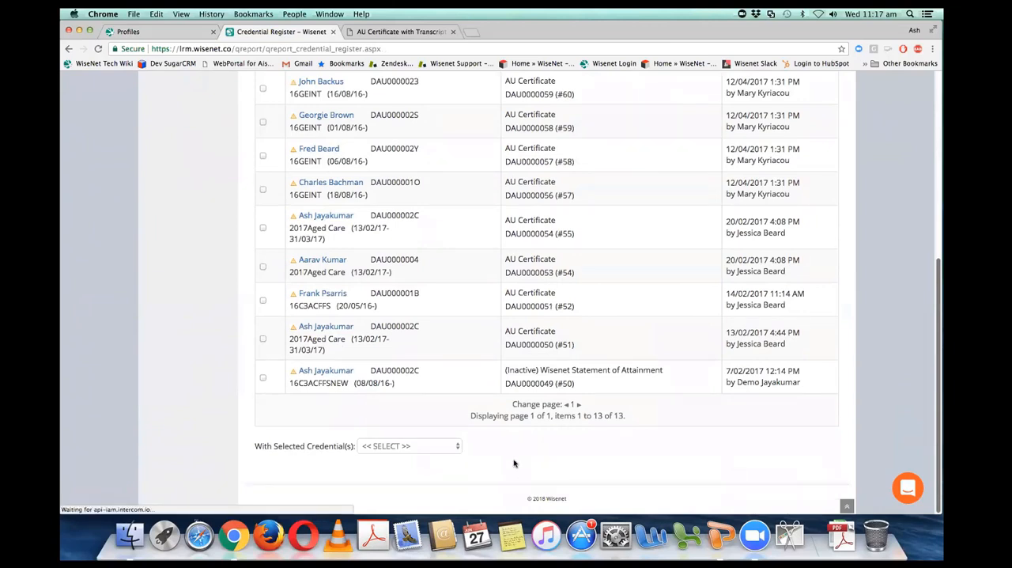
left_click(437, 446)
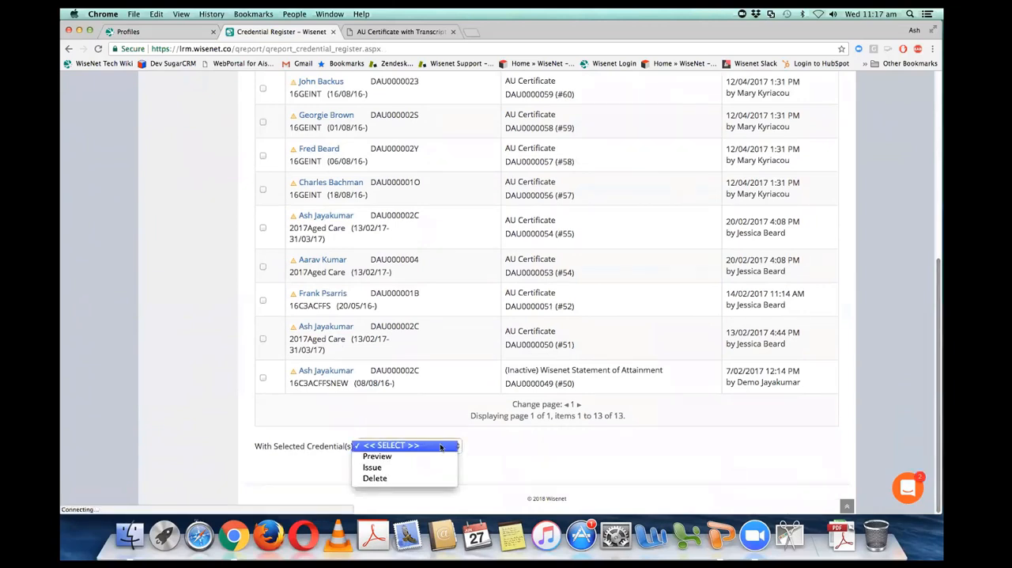
left_click(398, 479)
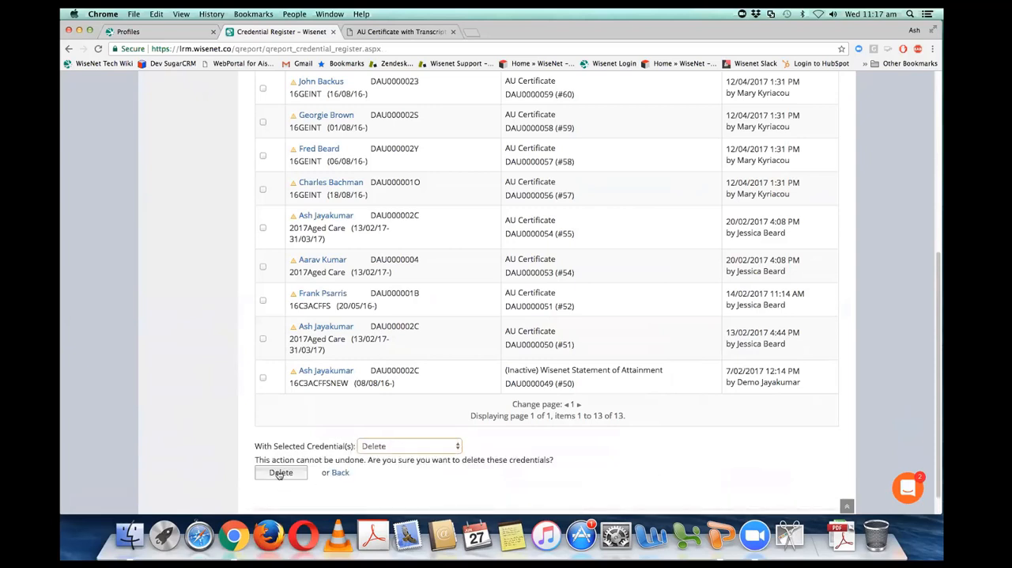
left_click(281, 472)
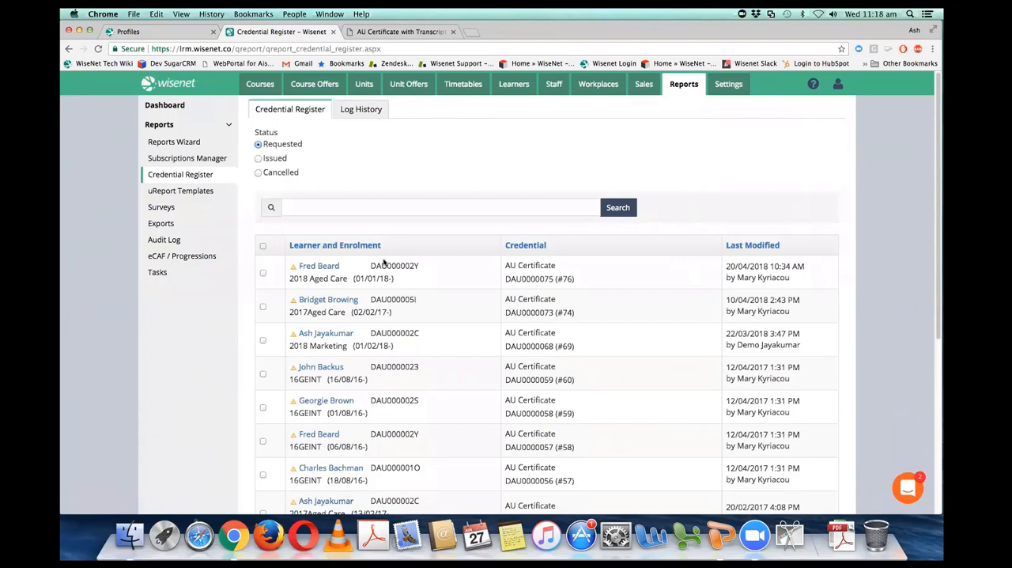
Step: List all course offers and open the enrolments of the 18VSLVICADACC offer that starts on 1/4/2018
left_click(314, 89)
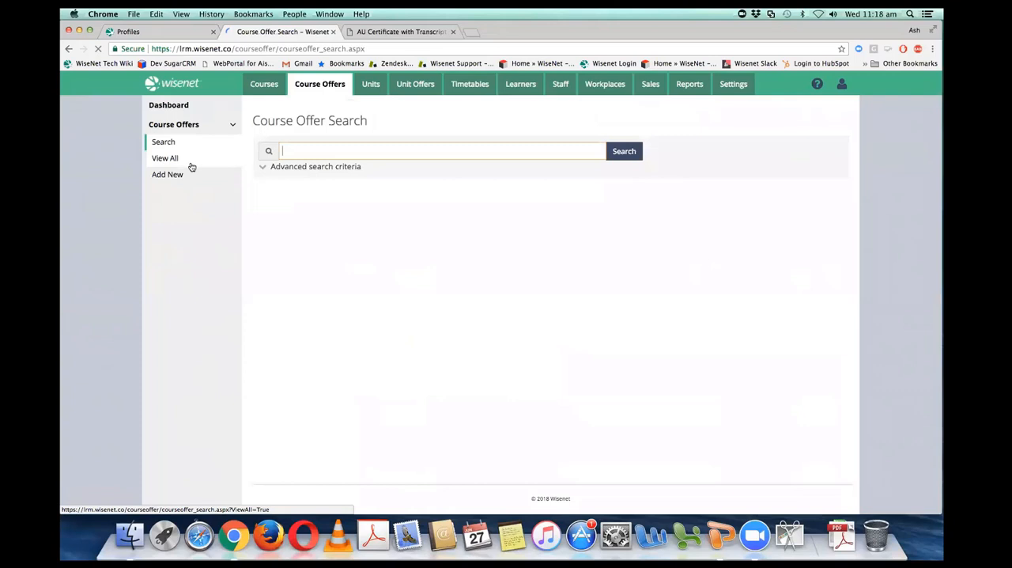
left_click(190, 160)
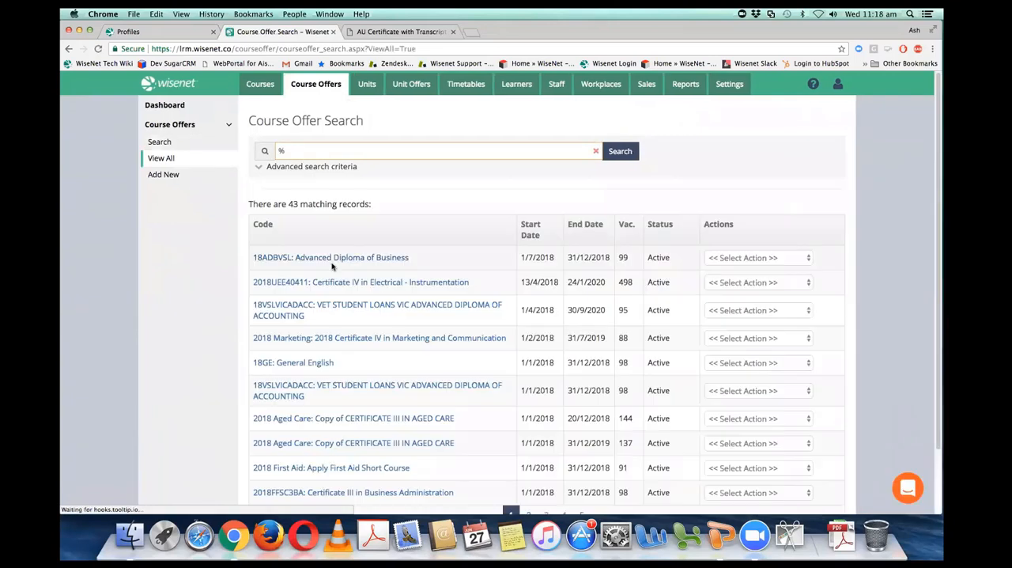
left_click(764, 312)
left_click(755, 365)
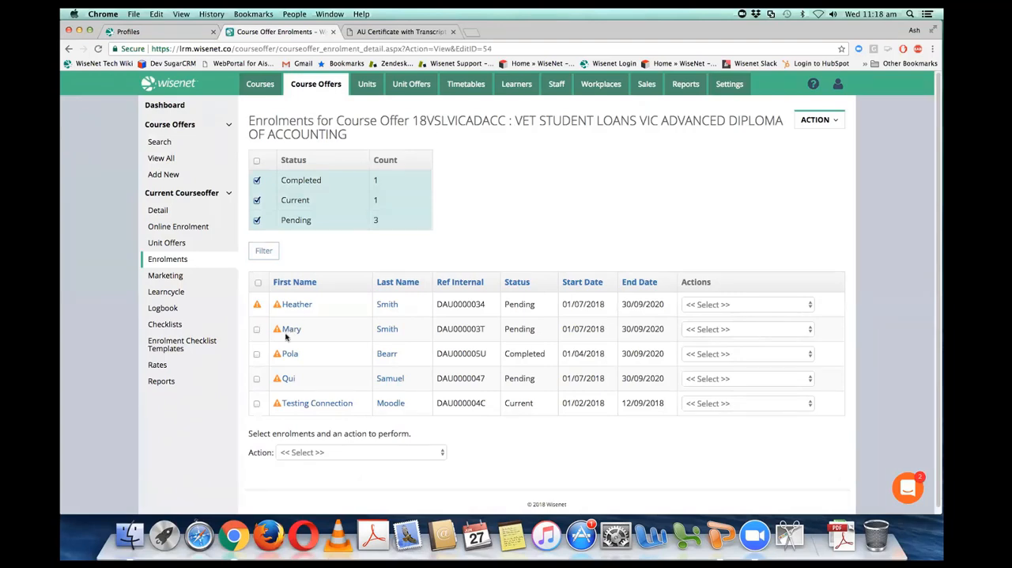
Step: Select the enrolment with Completed status, look over the bulk actions and leave the Current enrolment unselected
left_click(257, 355)
left_click(256, 404)
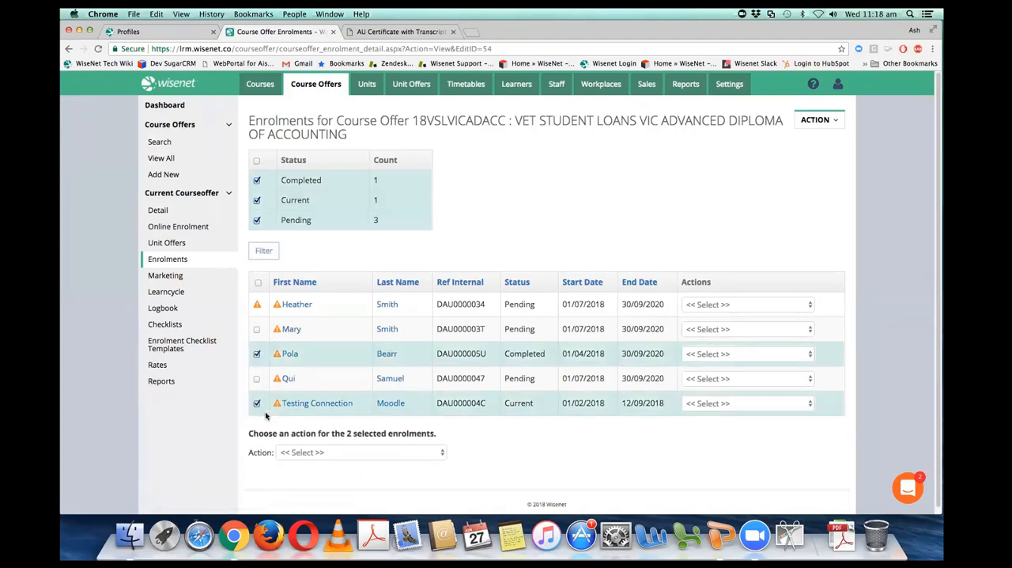
left_click(321, 453)
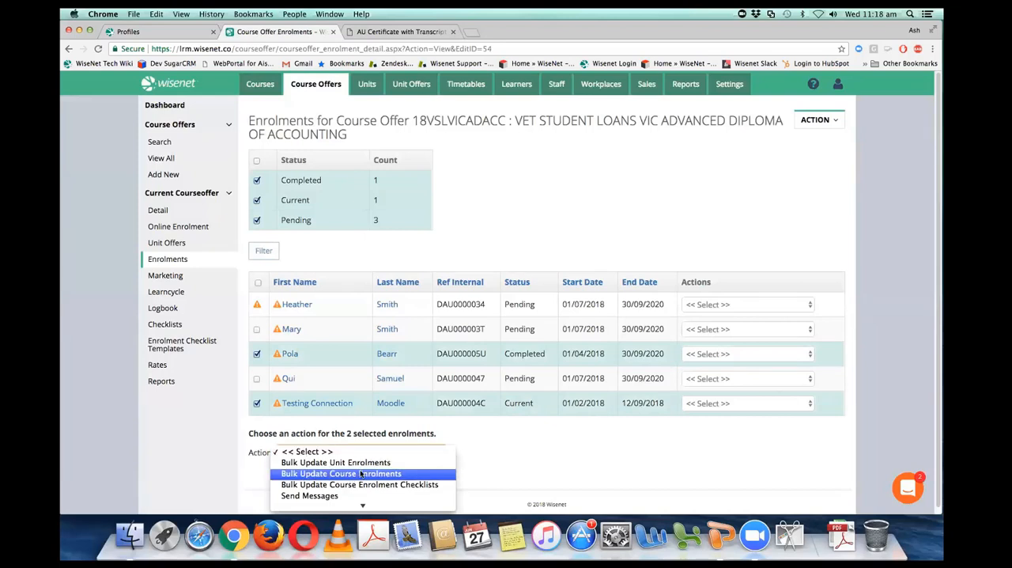
left_click(411, 450)
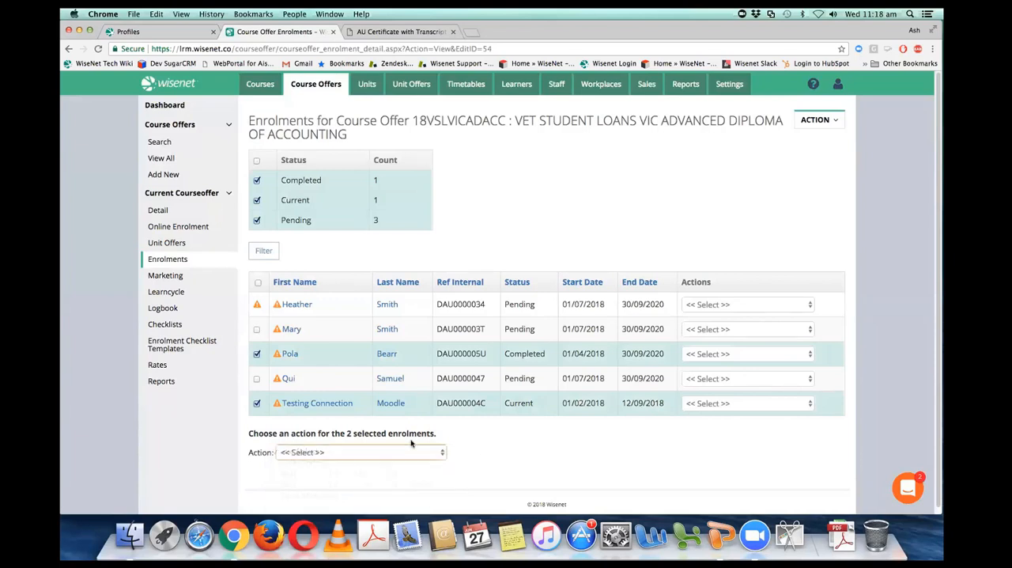
left_click(256, 404)
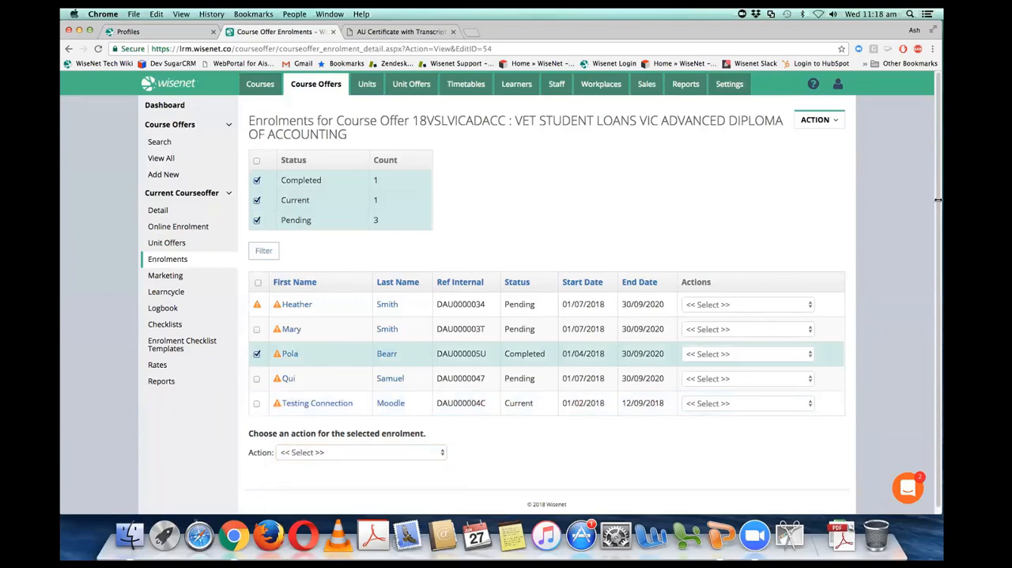
Step: Choose the Request Credential action for the selected completed enrolment and bring up its request form
scroll(838, 296, "down", 1)
left_click(400, 447)
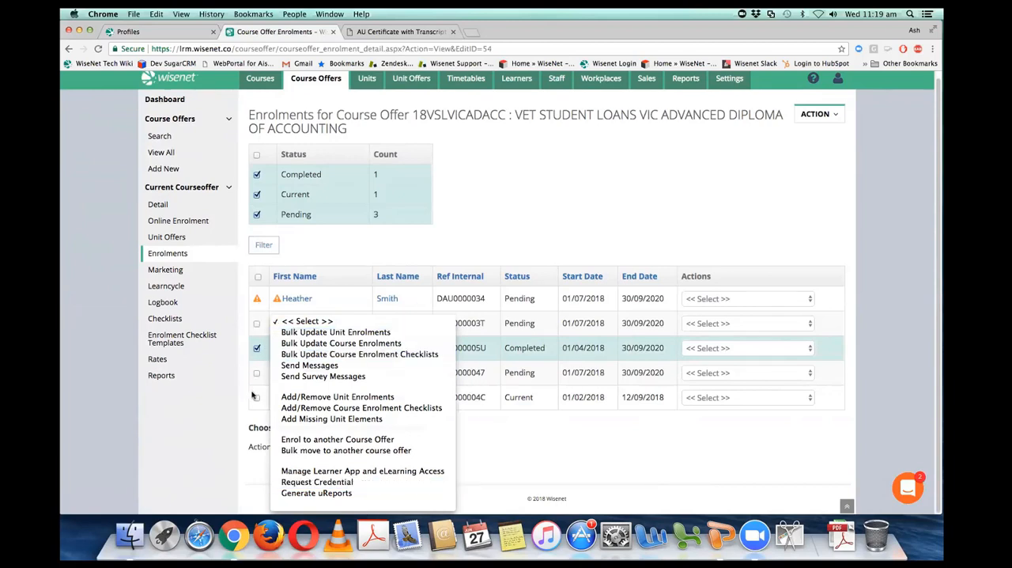
left_click(340, 482)
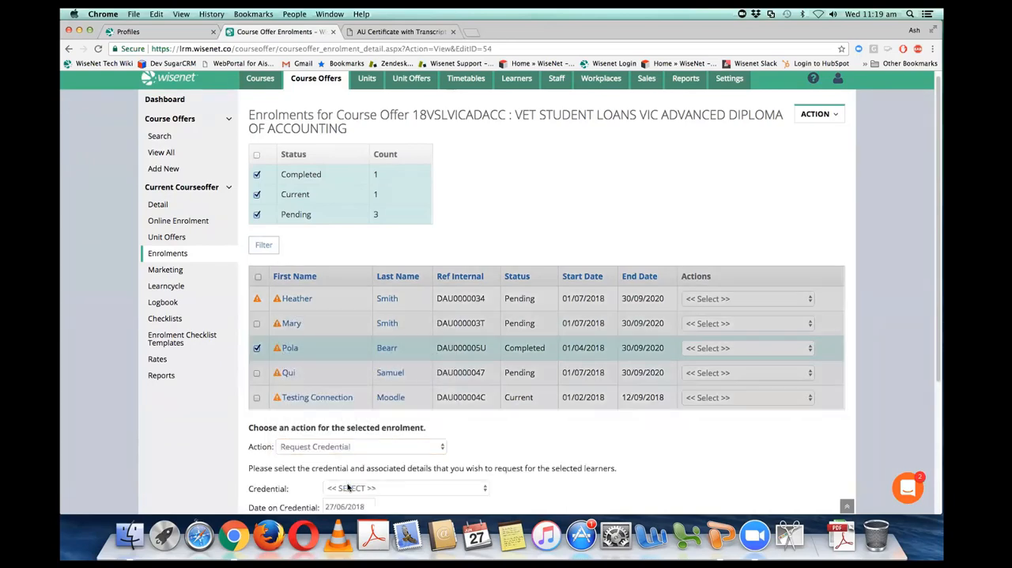
left_click_drag(938, 230, 933, 336)
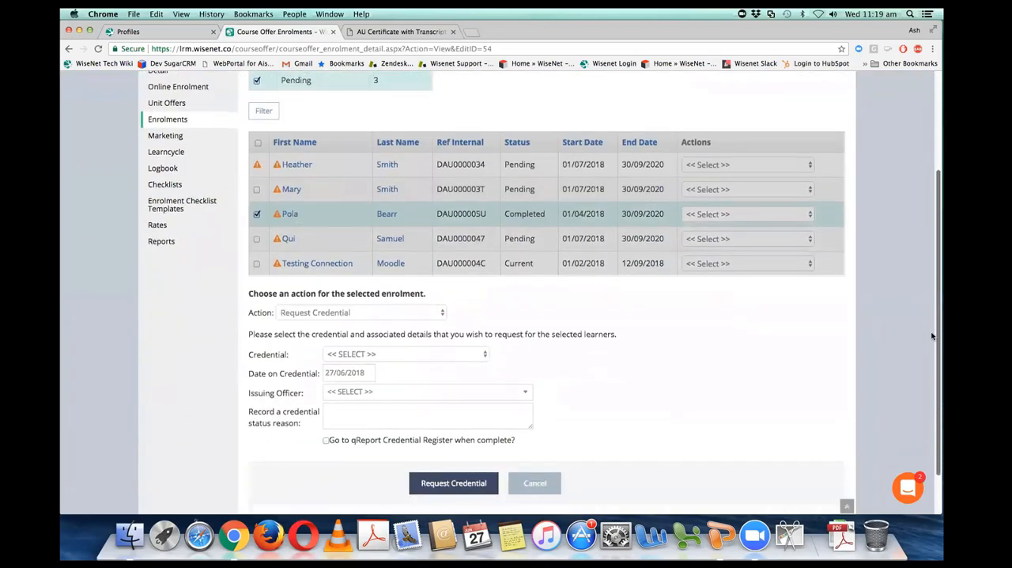
scroll(934, 336, "down", 2)
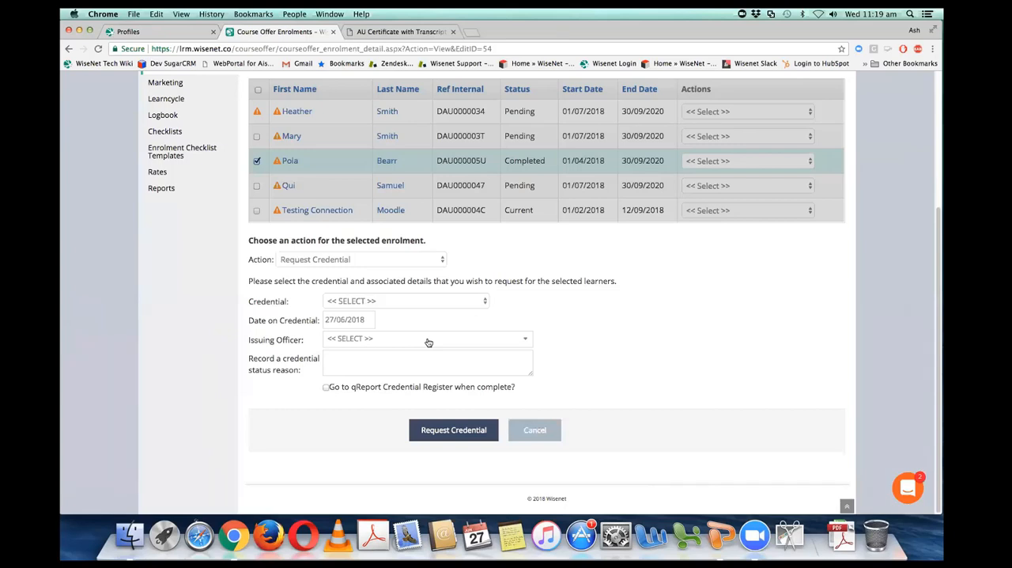
Step: Request the (Generic) AU Statement of Attainment for the selected enrolment without an issuing officer, going to the Credential Register when complete
left_click(436, 300)
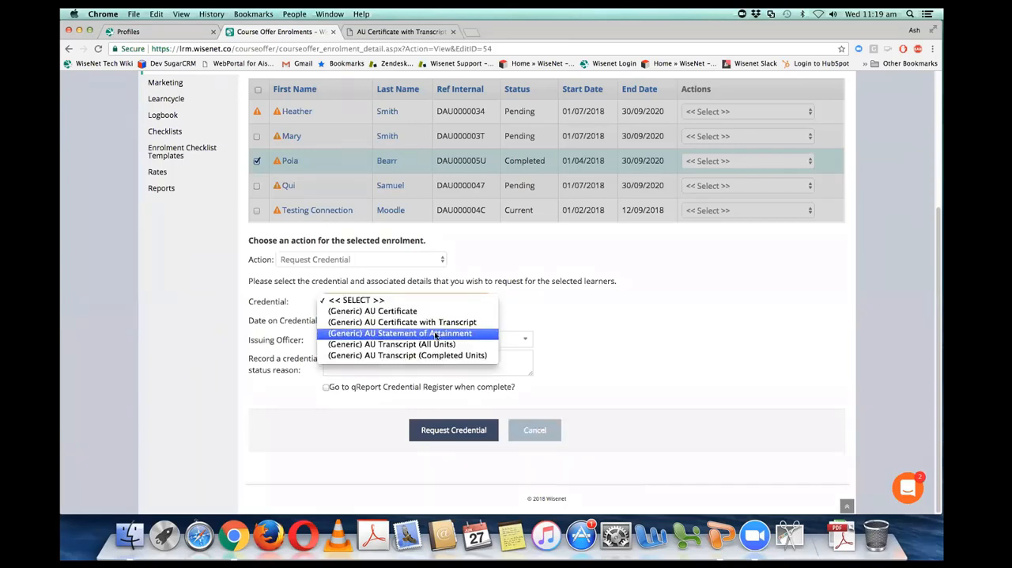
left_click(436, 333)
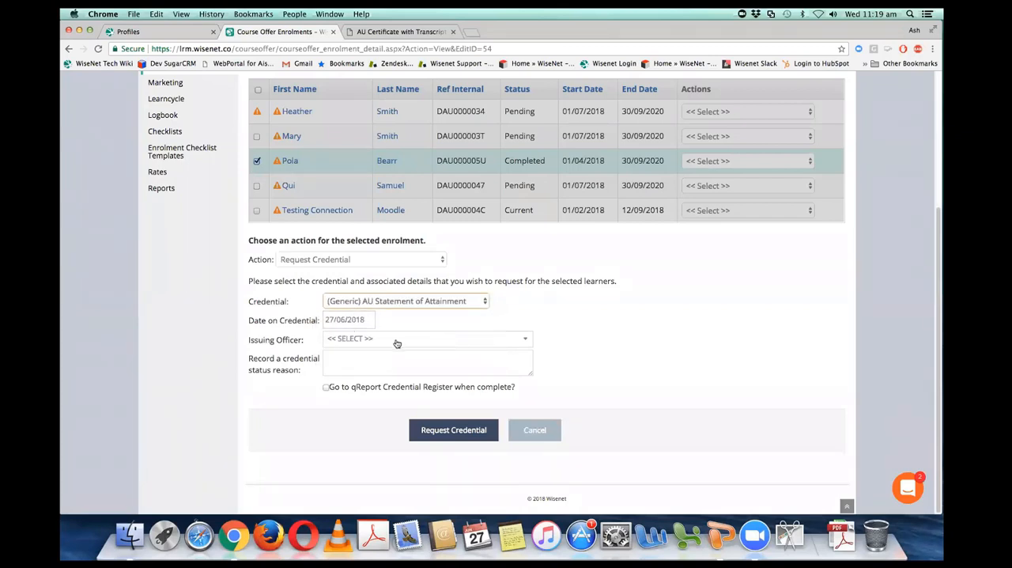
left_click(397, 340)
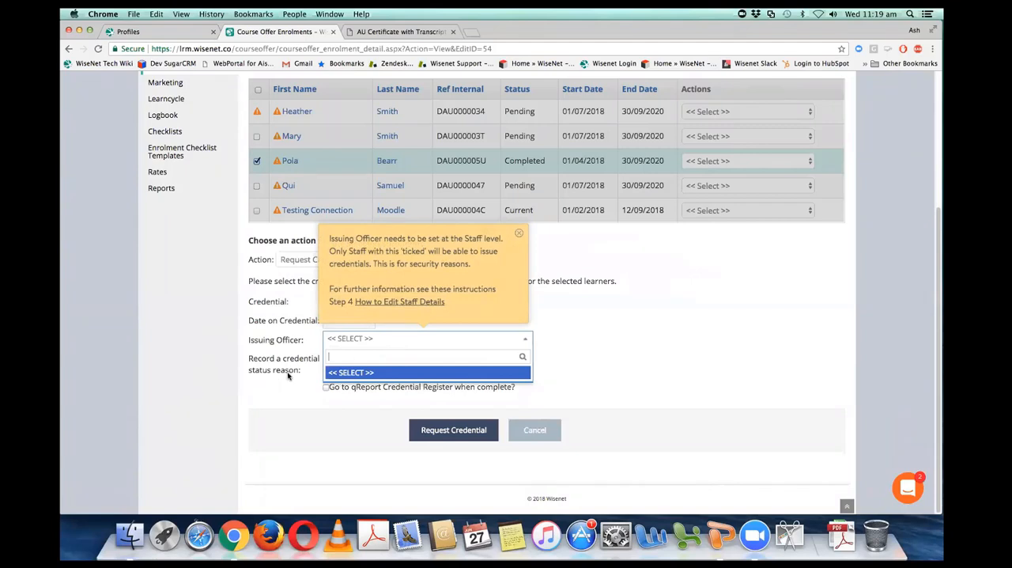
left_click(624, 341)
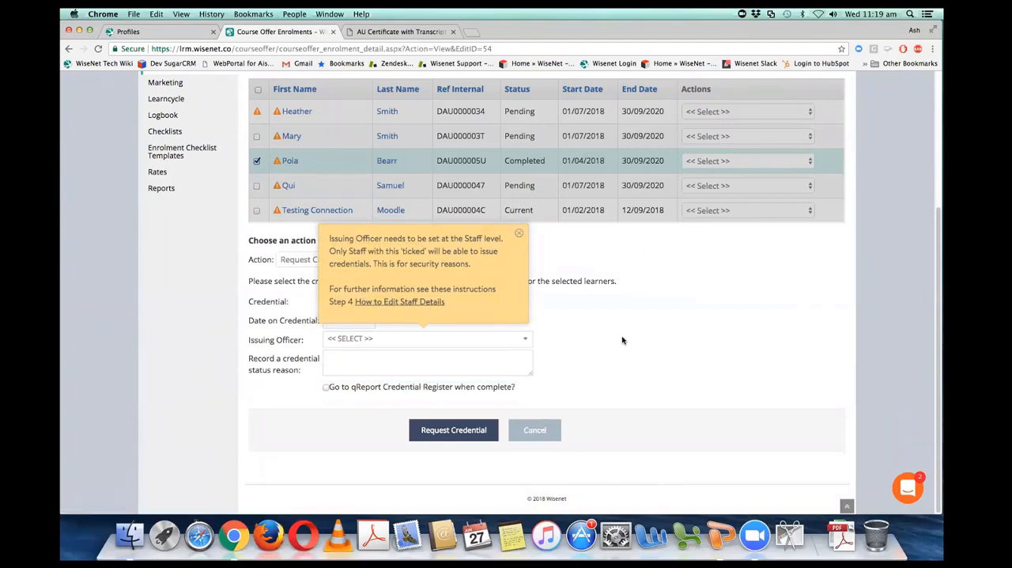
left_click(519, 233)
left_click(325, 388)
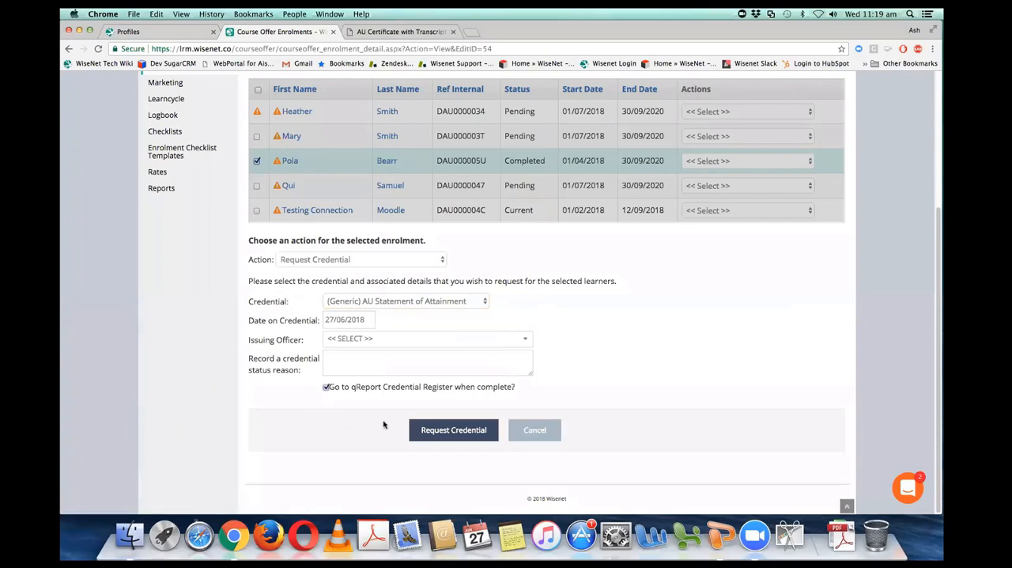
left_click(456, 431)
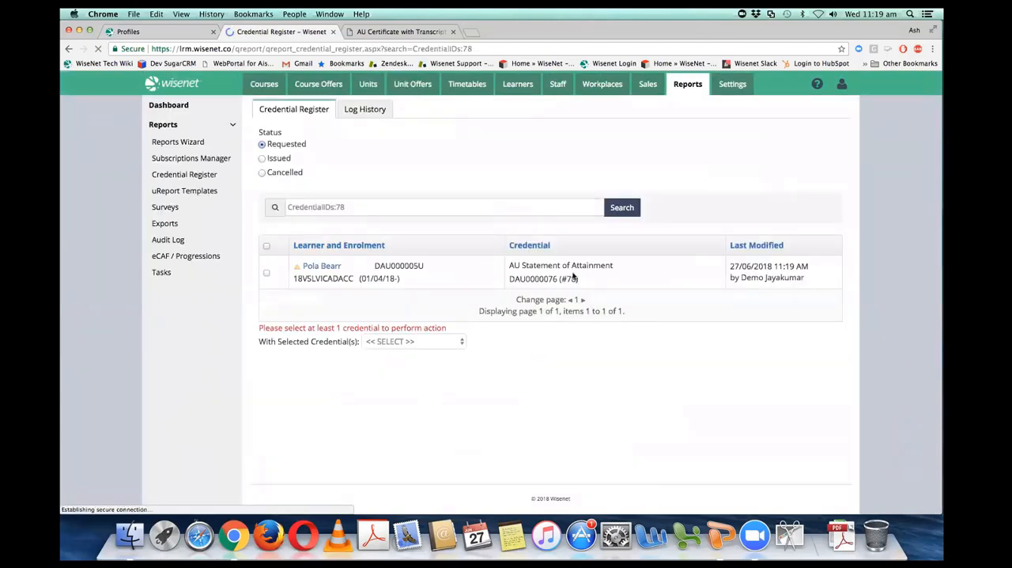
Step: Preview the requested AU Statement of Attainment, look over the generated PDF and return to the Credential Register
left_click(267, 273)
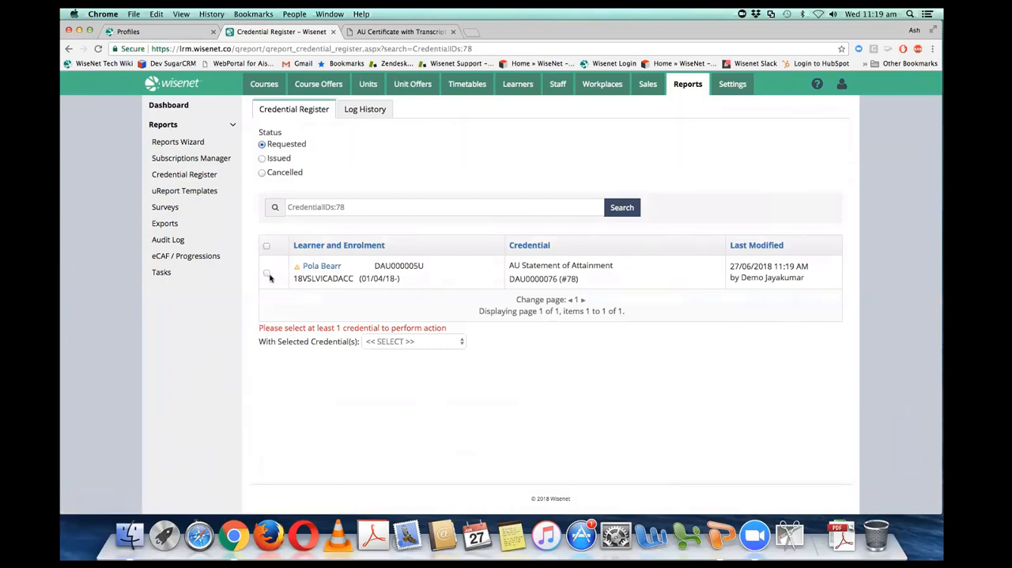
left_click(413, 340)
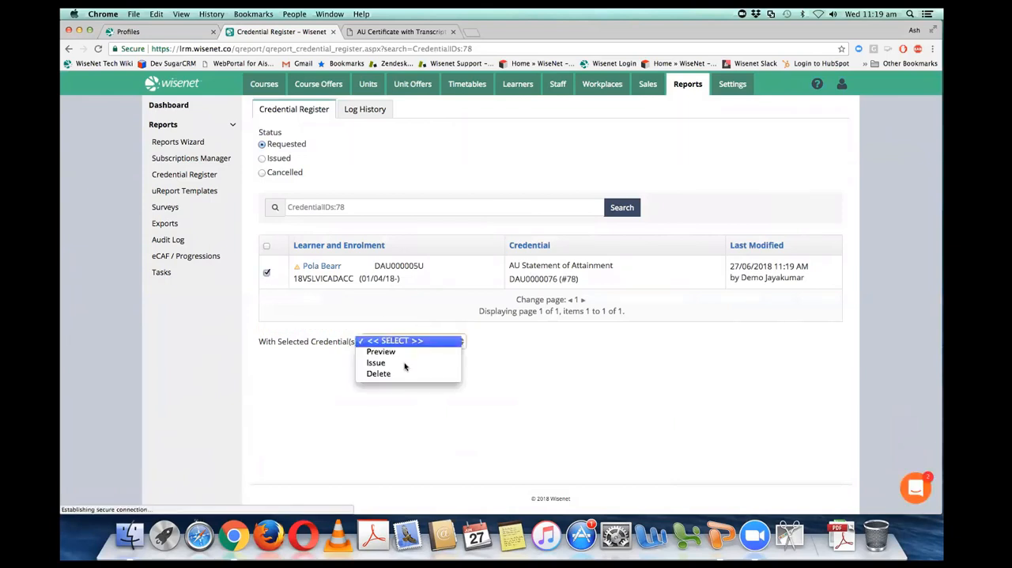
left_click(406, 351)
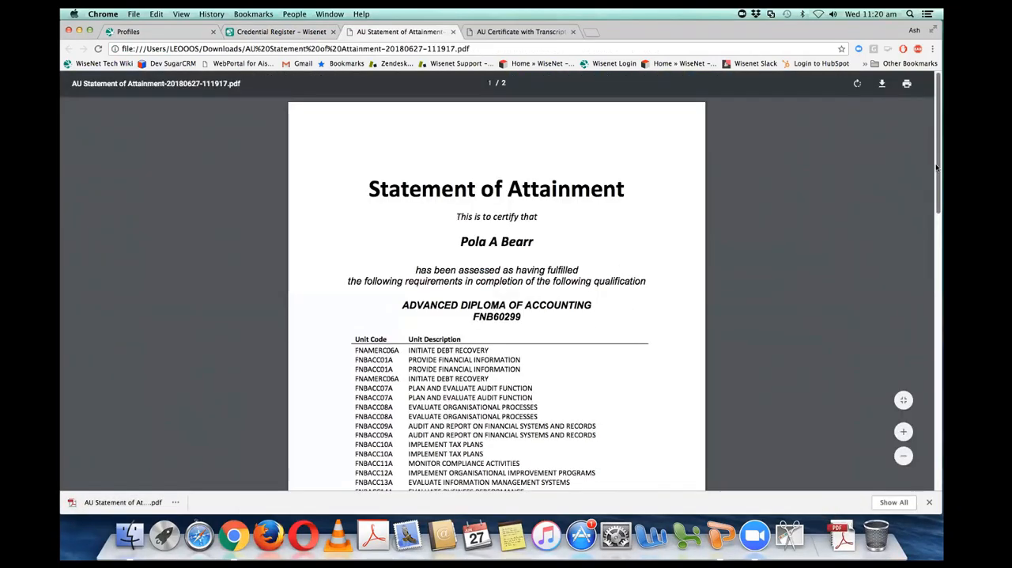
scroll(920, 287, "down", 5)
scroll(919, 287, "up", 10)
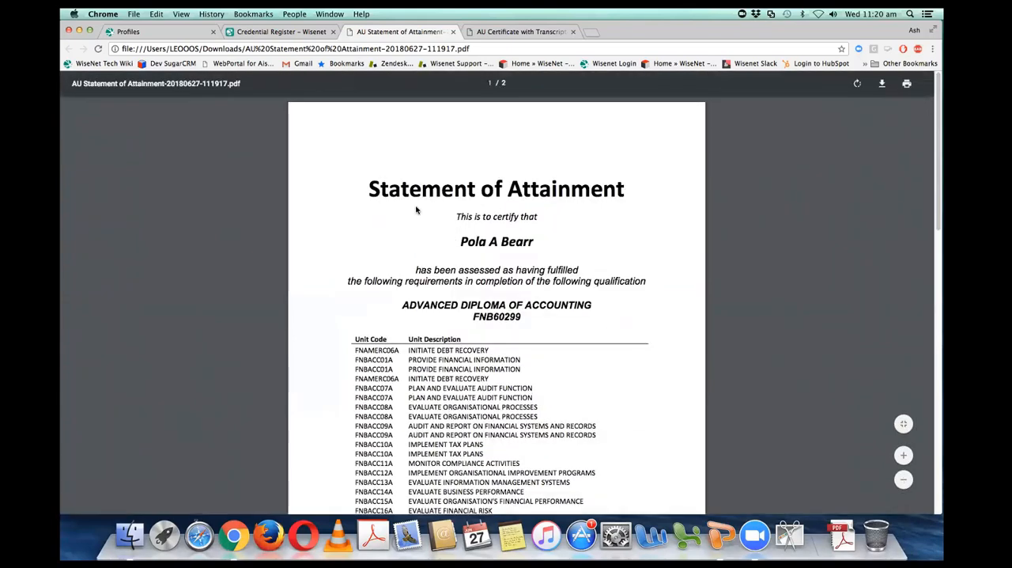
left_click(299, 33)
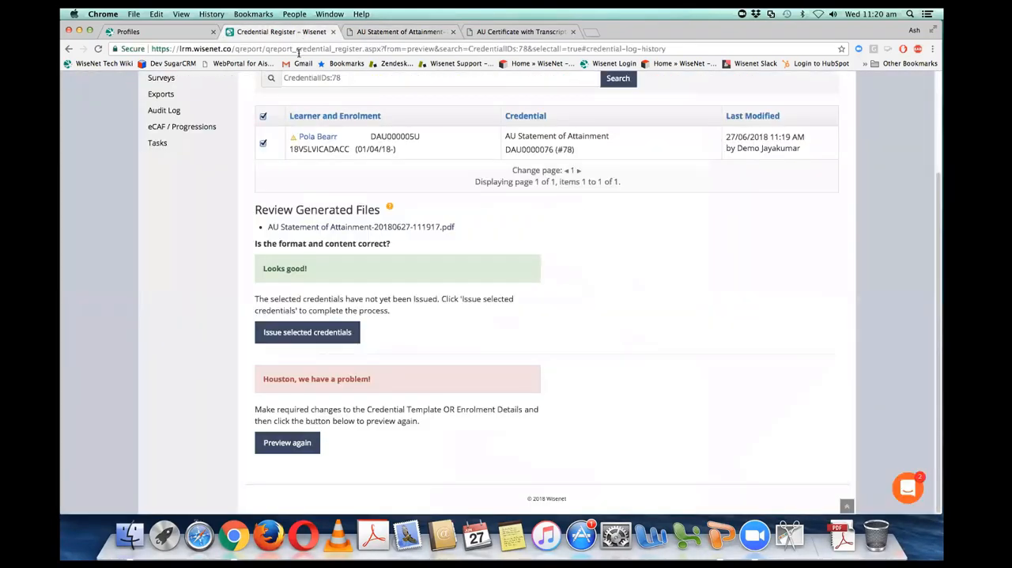
left_click(296, 335)
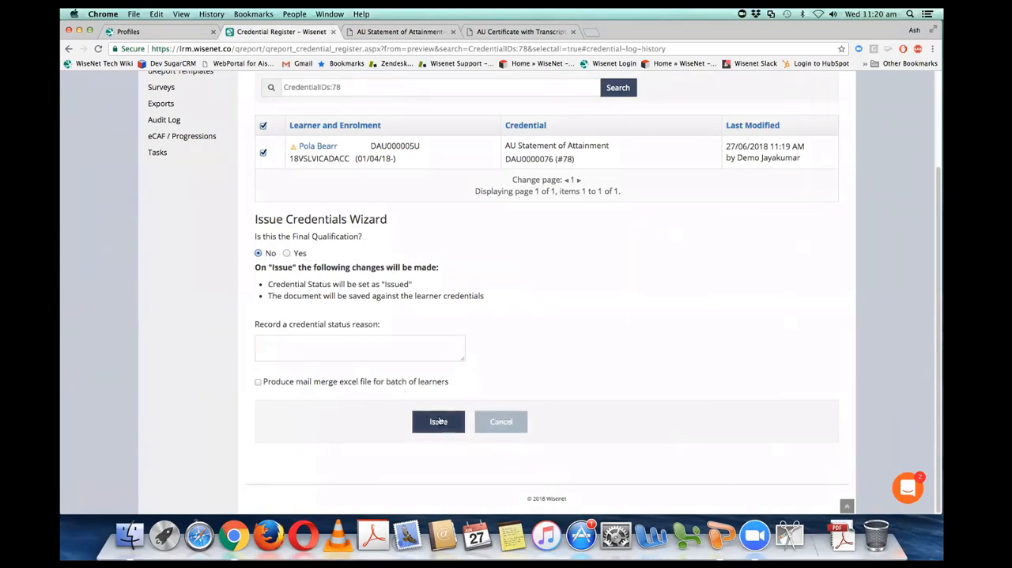
left_click(500, 420)
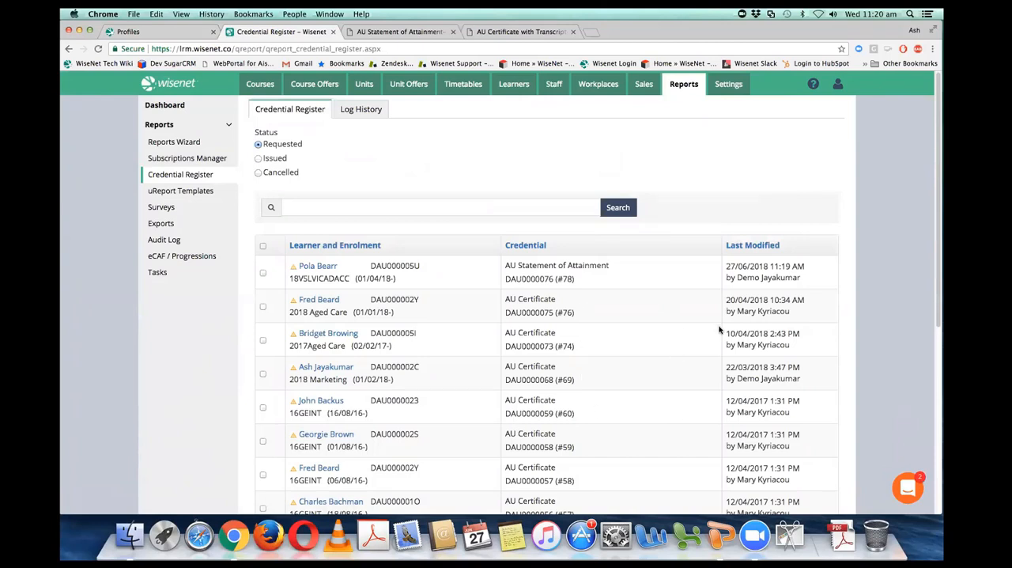
left_click(685, 84)
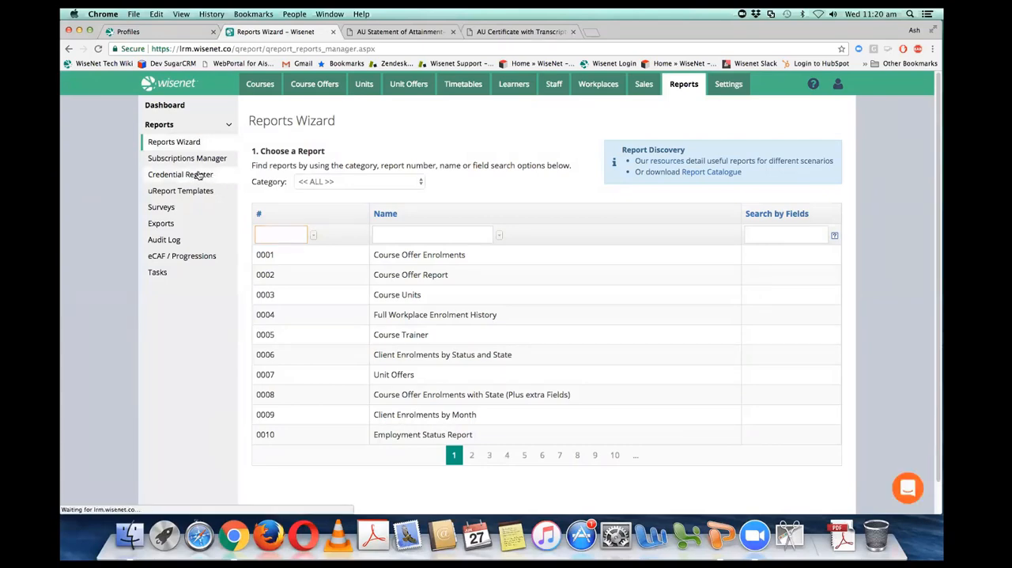
left_click(199, 175)
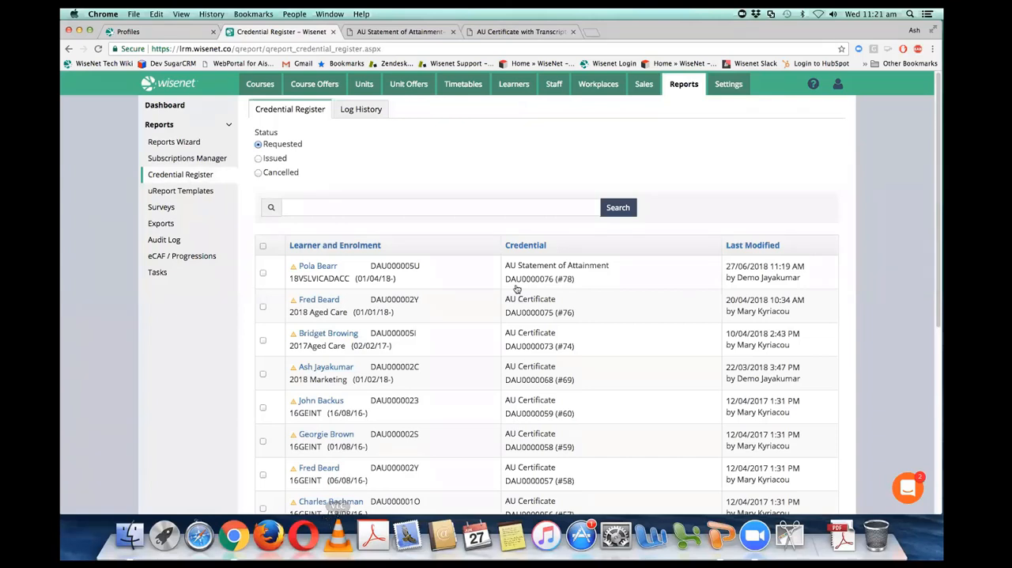
Step: Issue the requested AU Statement of Attainment for the 18VSLVICADACC enrolment, leaving it not marked as the final qualification
left_click(263, 272)
left_click_drag(937, 212, 937, 446)
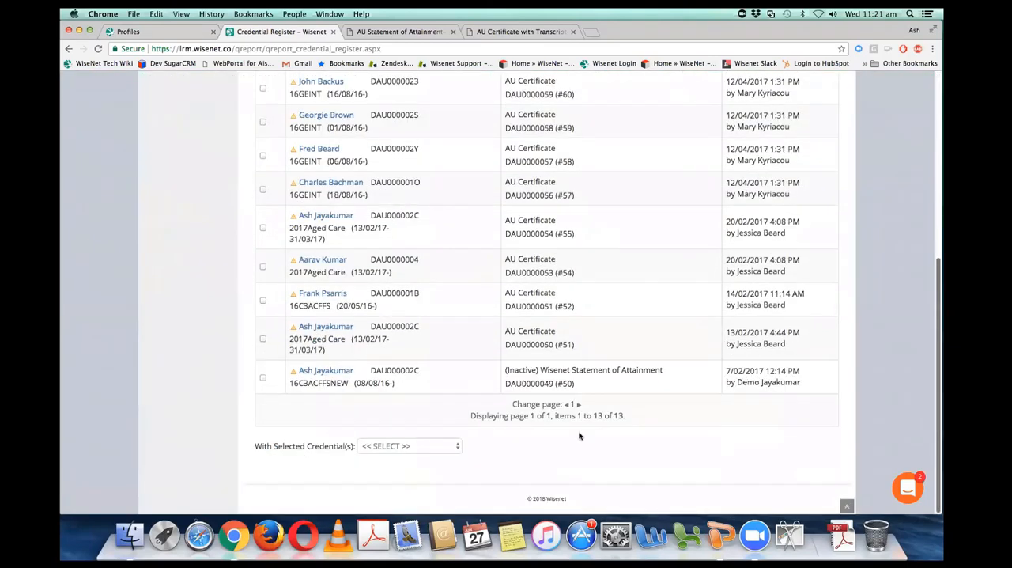
left_click(446, 449)
left_click(438, 467)
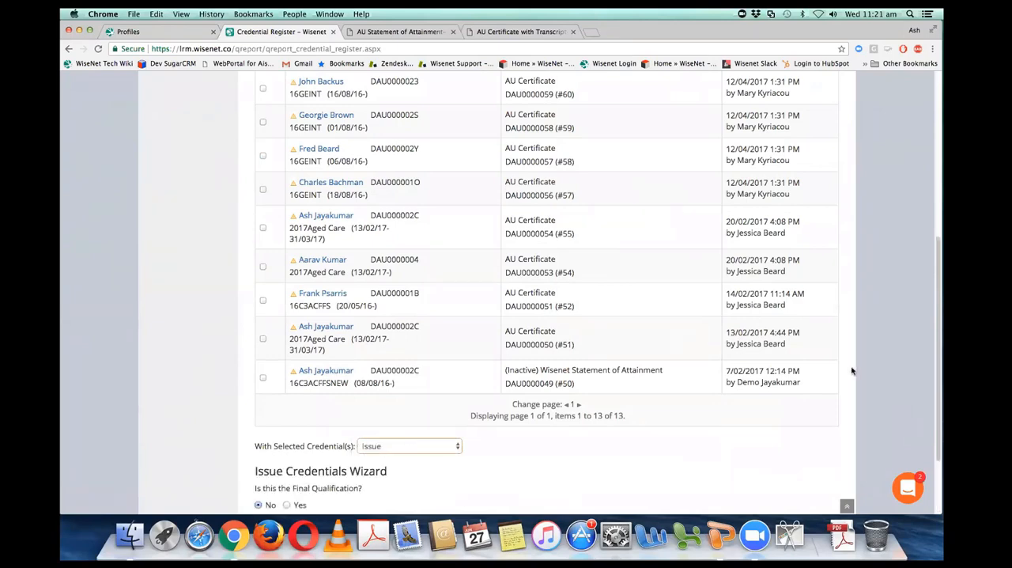
left_click_drag(937, 352, 937, 463)
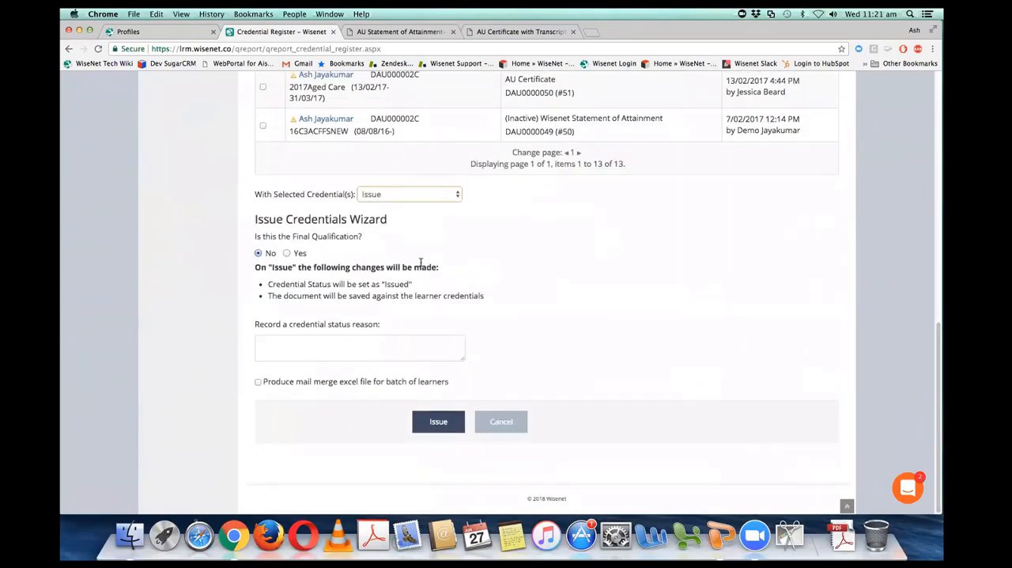
left_click(440, 422)
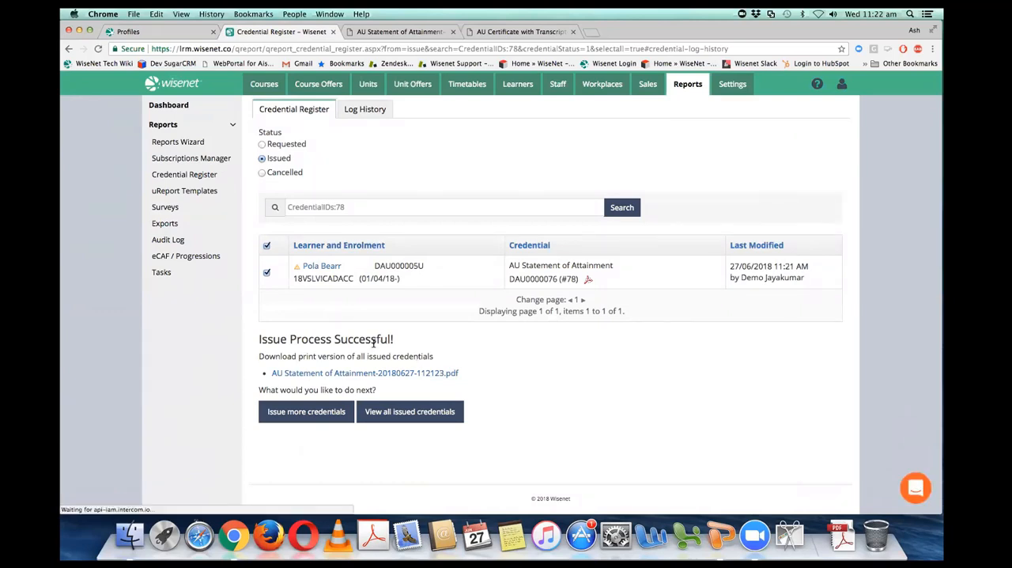
Step: Cancel the issued AU Statement of Attainment in the learner's enrolment credentials with the reason "Typo - Wrong Last Name", removing the course enrolment values
left_click(346, 277)
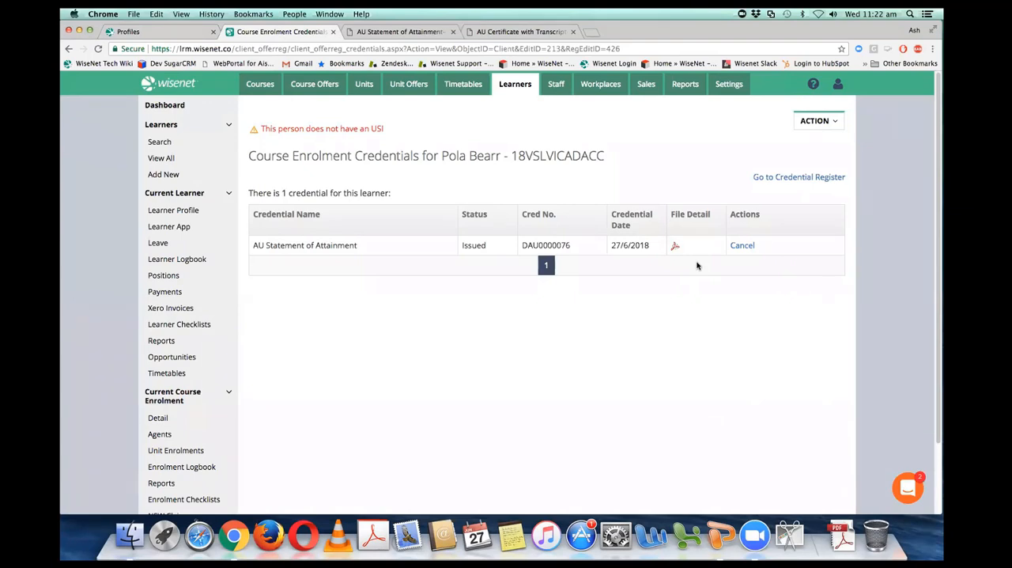
left_click(744, 246)
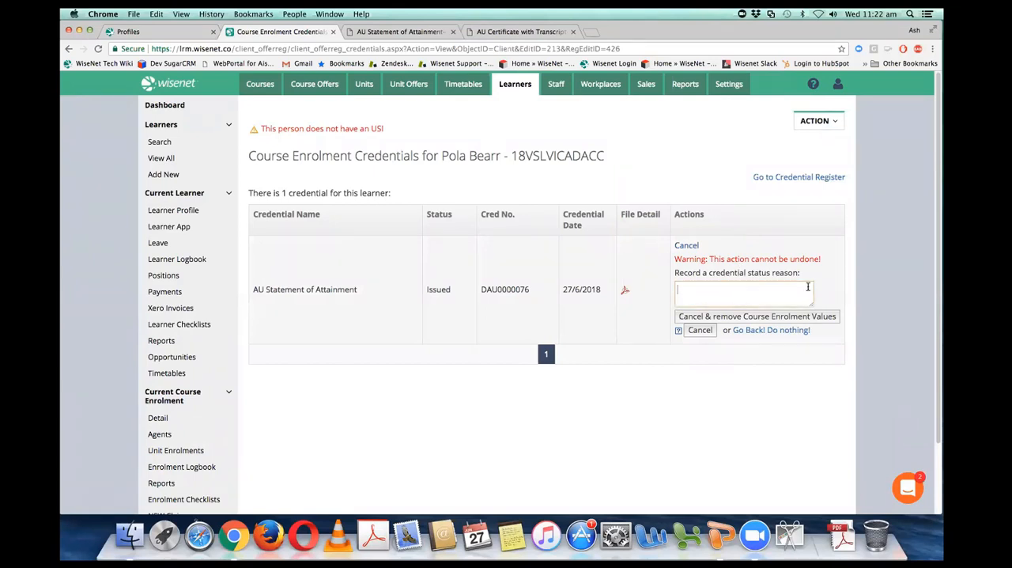
type("Typo - Wrong Last Name")
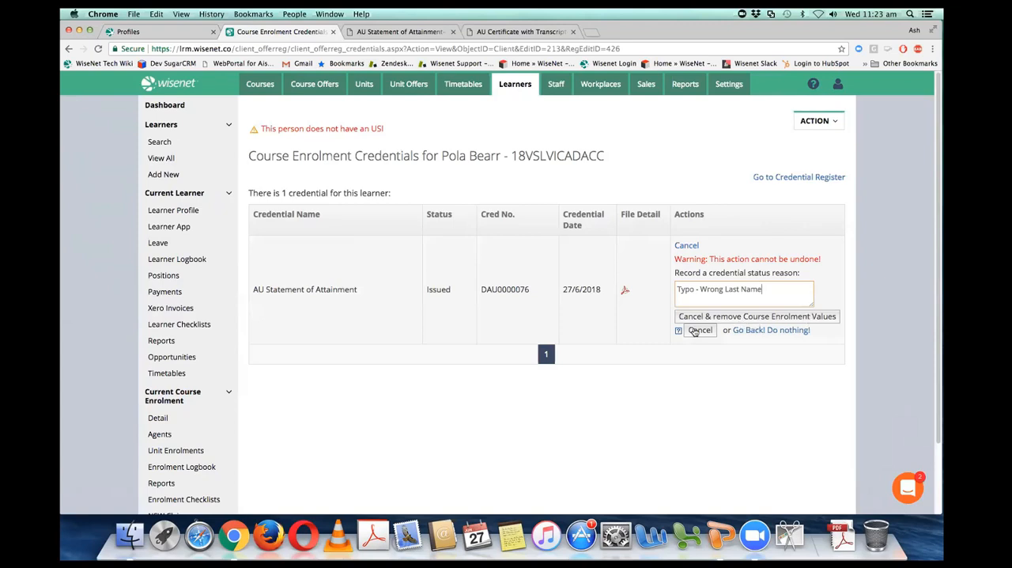
left_click(717, 316)
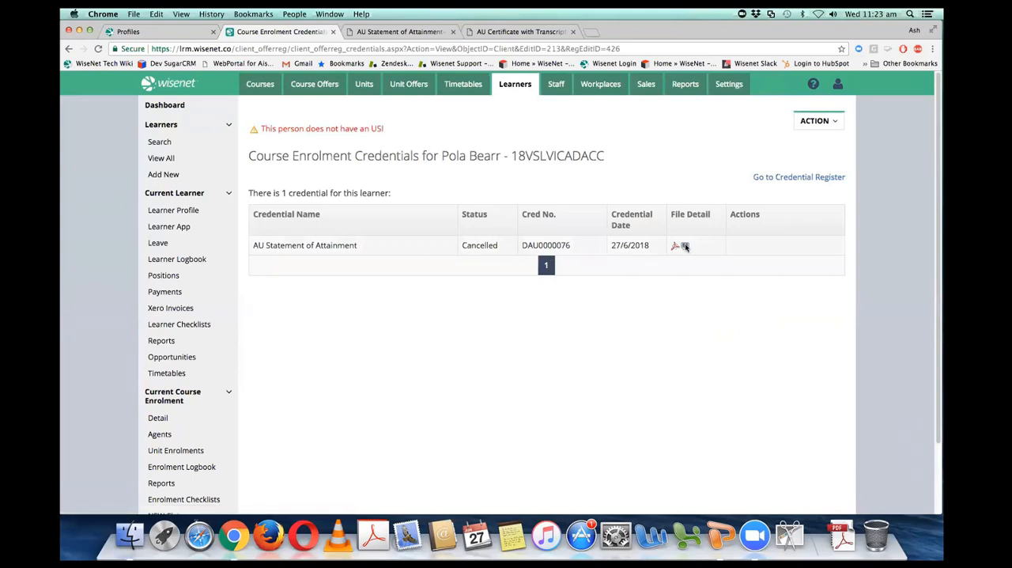
mouse_move(685, 246)
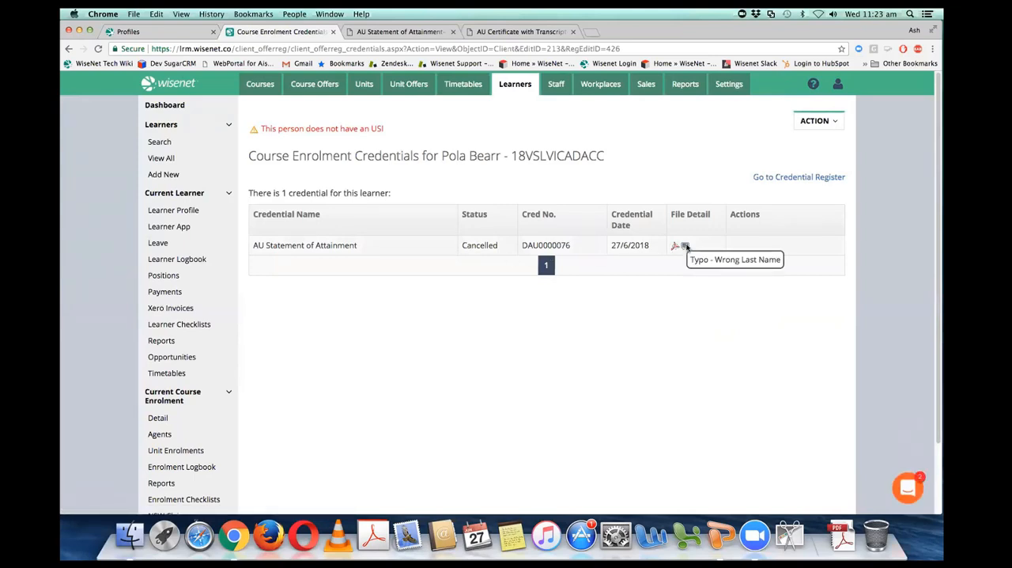
Step: Start adding a new credential to the learner's 18VSLVICADACC course enrolment
left_click(816, 121)
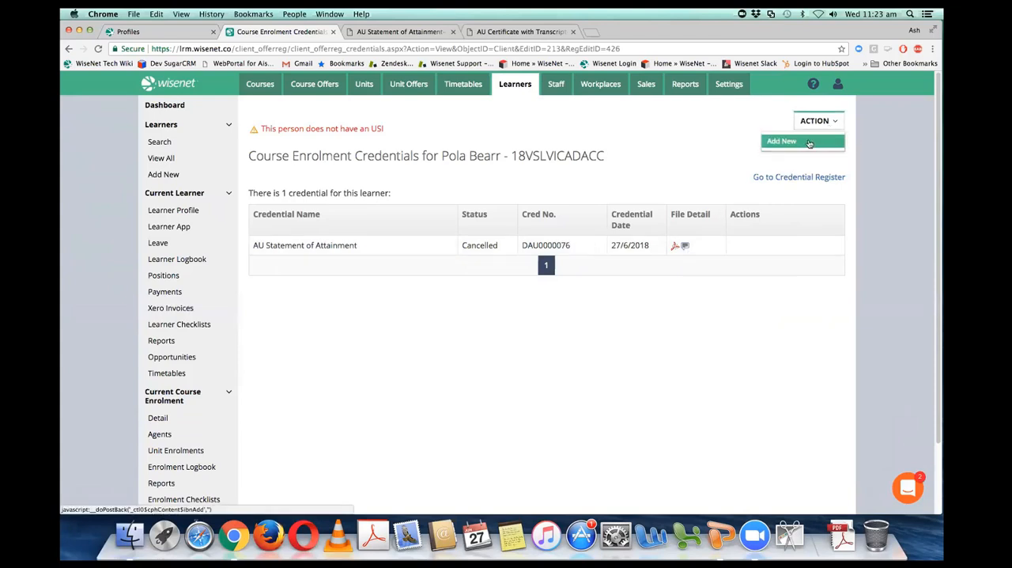